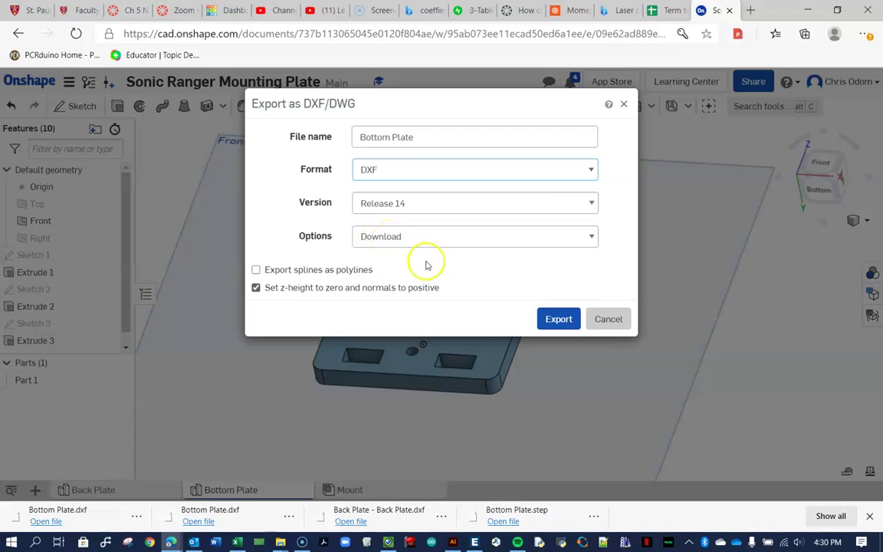
Step: Export the Bottom Plate as a Release 14 DXF file and show the download in its folder
click(562, 323)
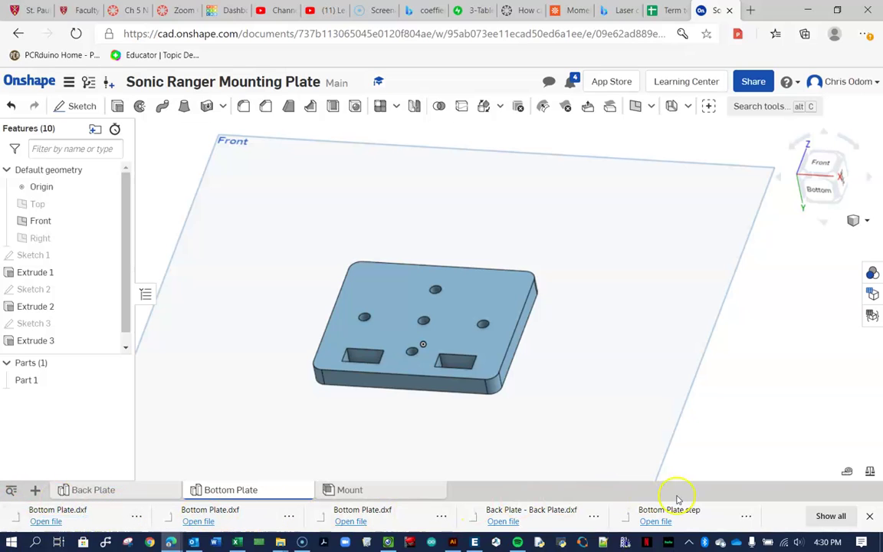
click(135, 516)
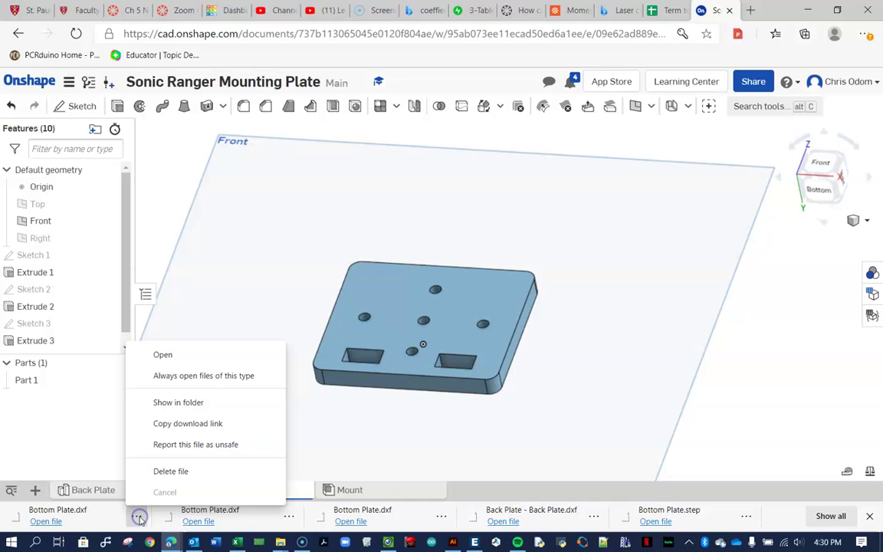
click(177, 401)
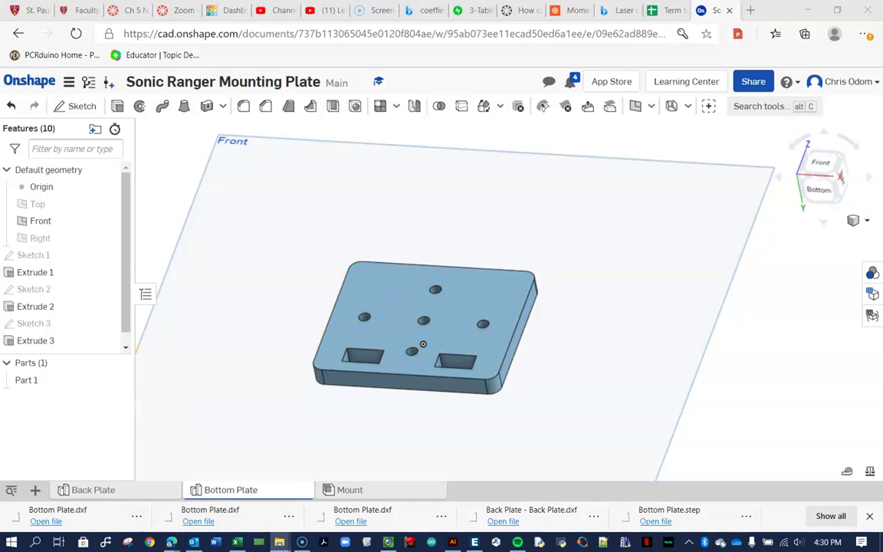
drag(642, 180, 244, 59)
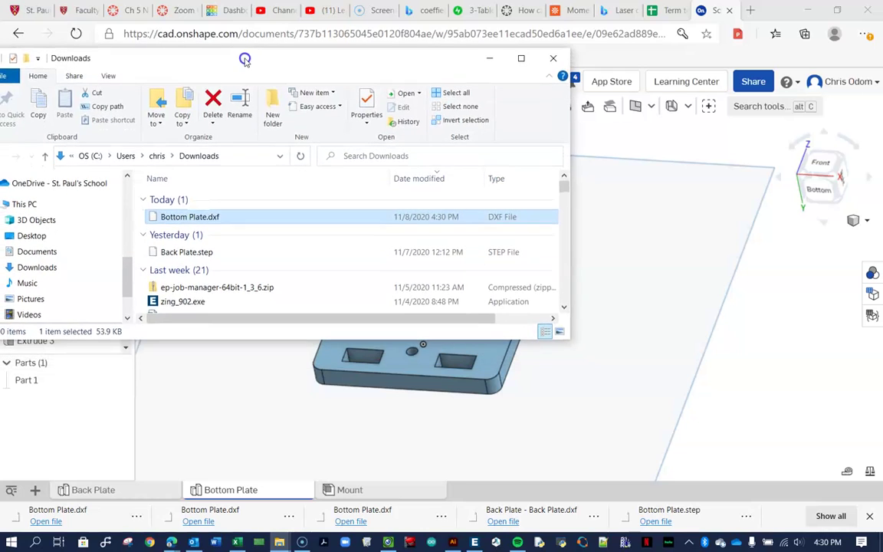
Step: Move the downloaded Bottom Plate.dxf into the Sonic SR04 Mount folder, replacing the older copy, and close the Downloads window
click(655, 148)
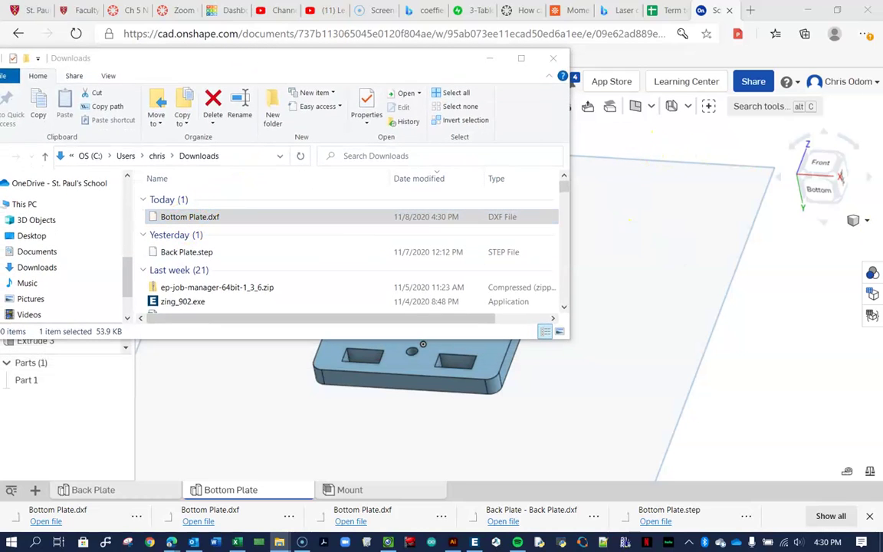
key(alt+Tab)
drag(729, 196, 684, 183)
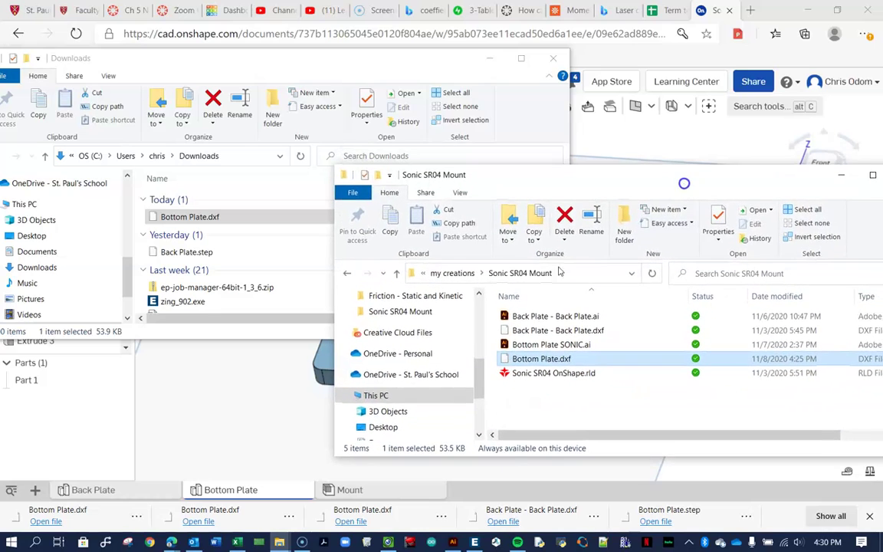
drag(176, 217, 542, 396)
click(408, 224)
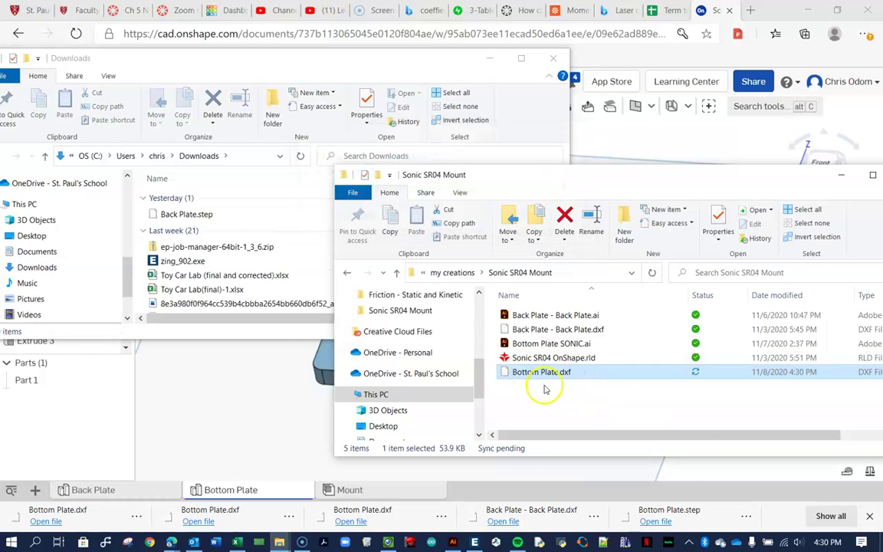
click(552, 62)
drag(617, 173, 466, 173)
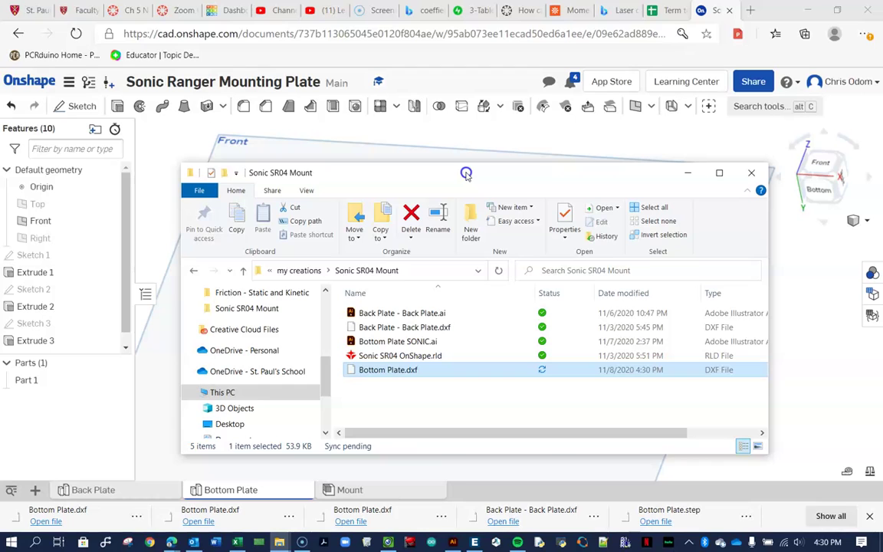
Step: Switch to Adobe Illustrator and maximize its window
key(alt+Tab)
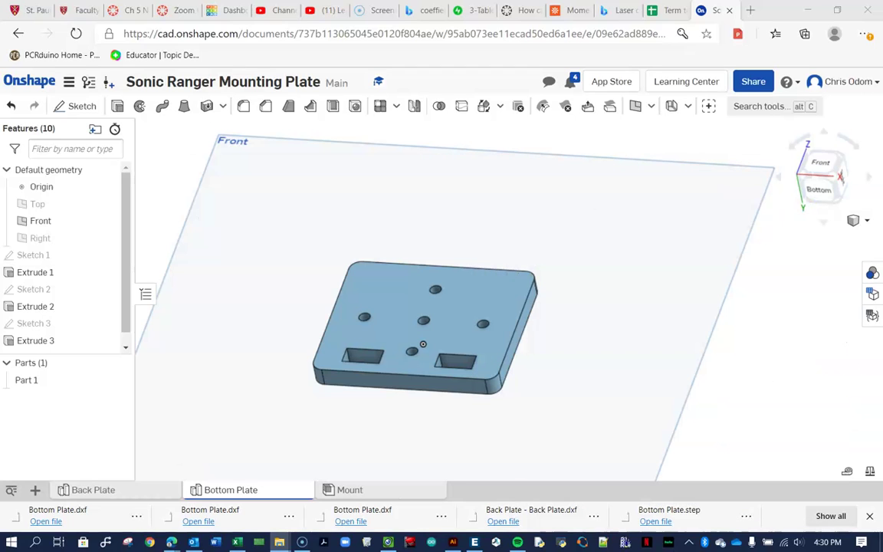
key(alt+Tab)
drag(464, 196, 493, 179)
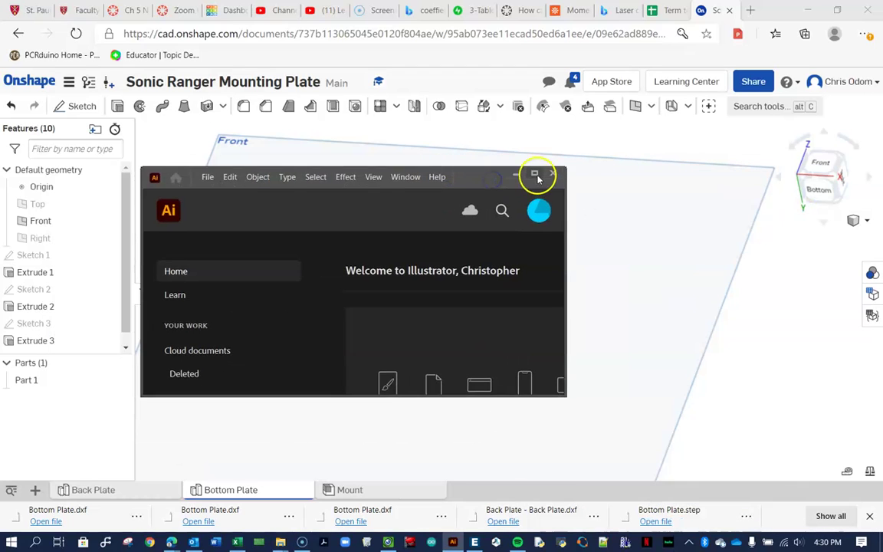
click(535, 175)
click(230, 263)
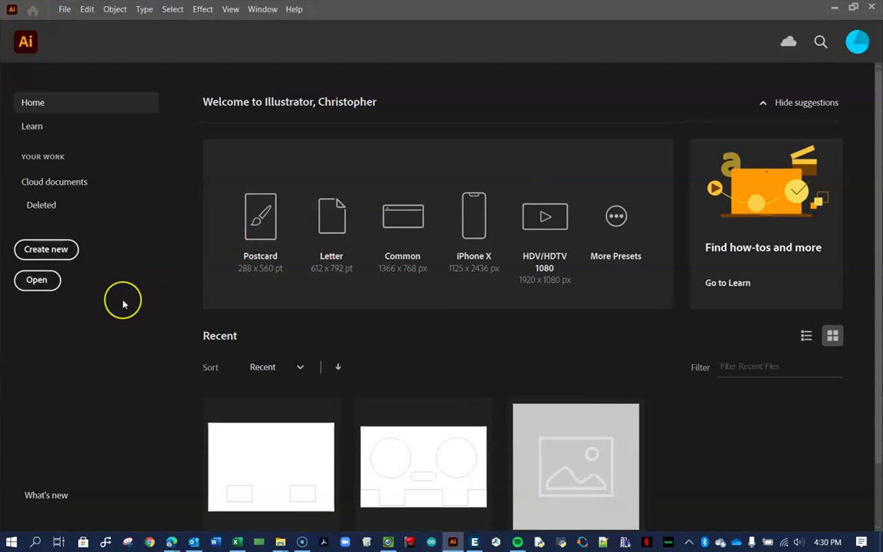
Step: Create a 24 x 12 in landscape document named SPS Epilog Default with RGB Color and High (300 ppi) raster effects
click(38, 252)
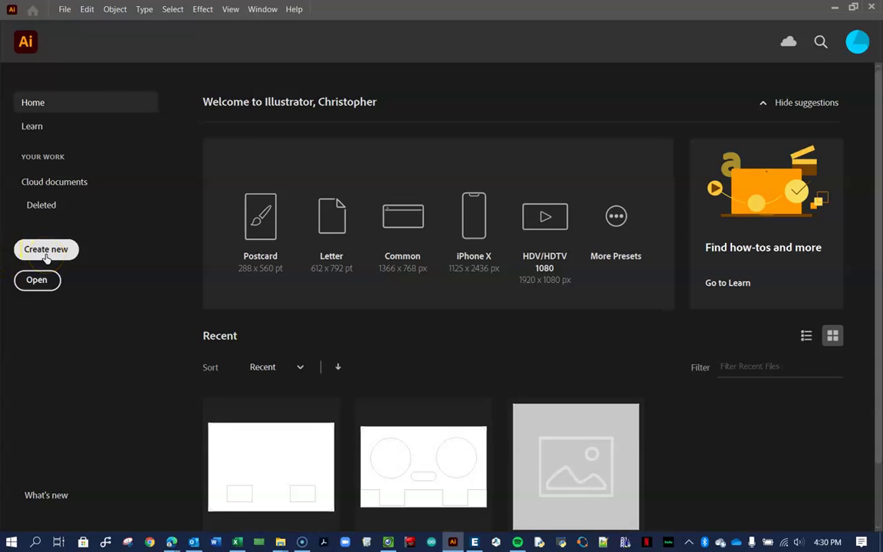
click(47, 254)
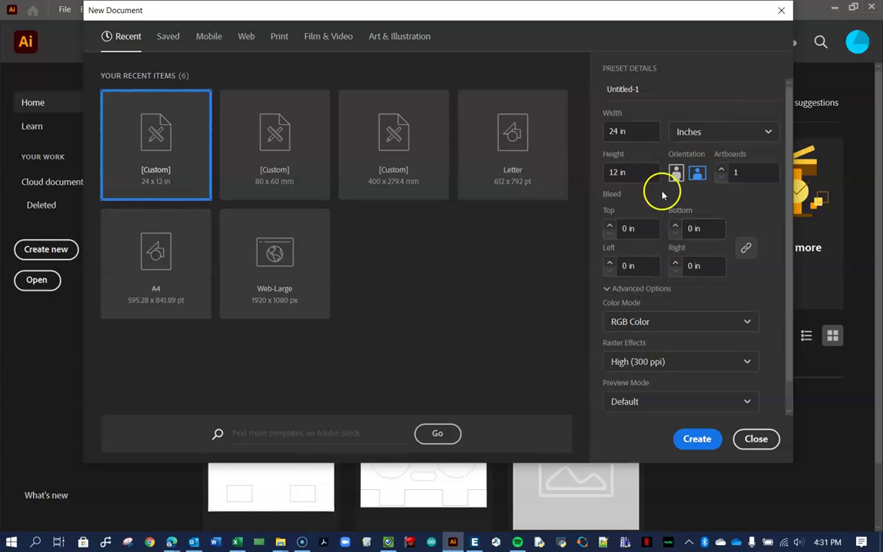
click(625, 322)
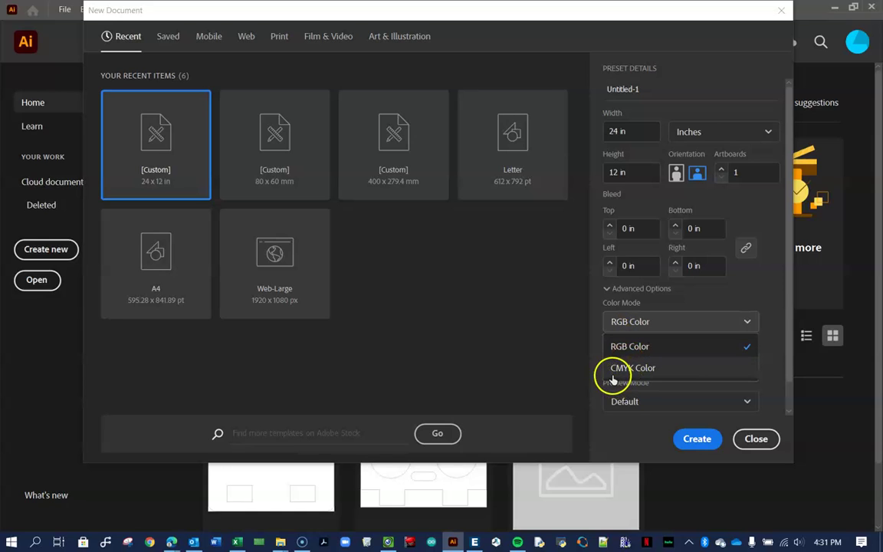
click(633, 346)
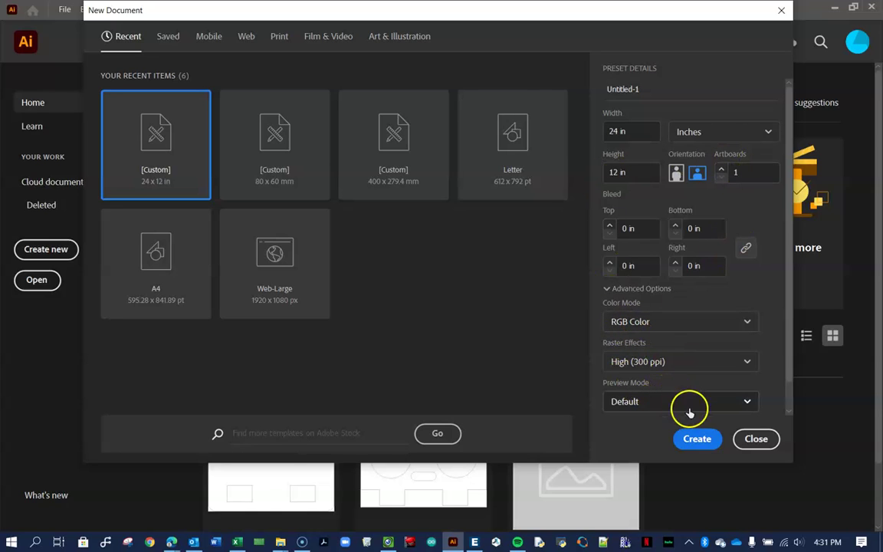
click(647, 89)
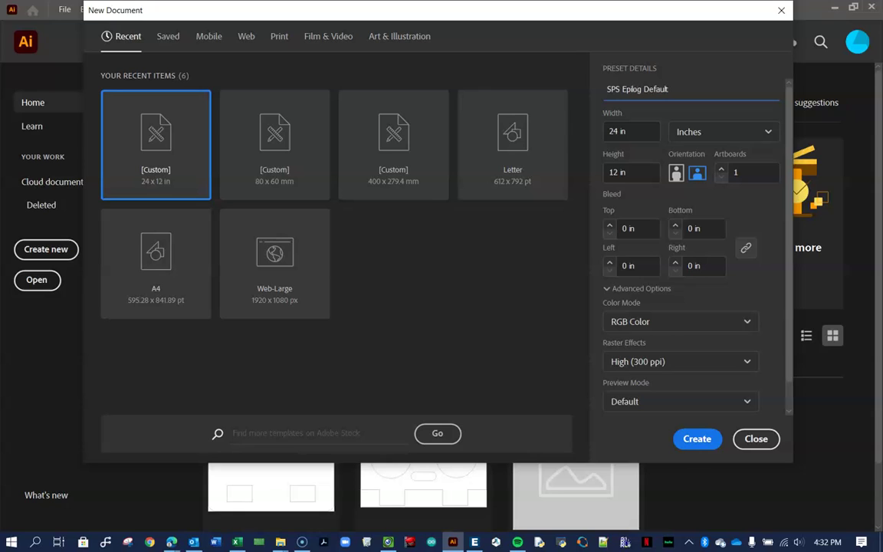
click(697, 440)
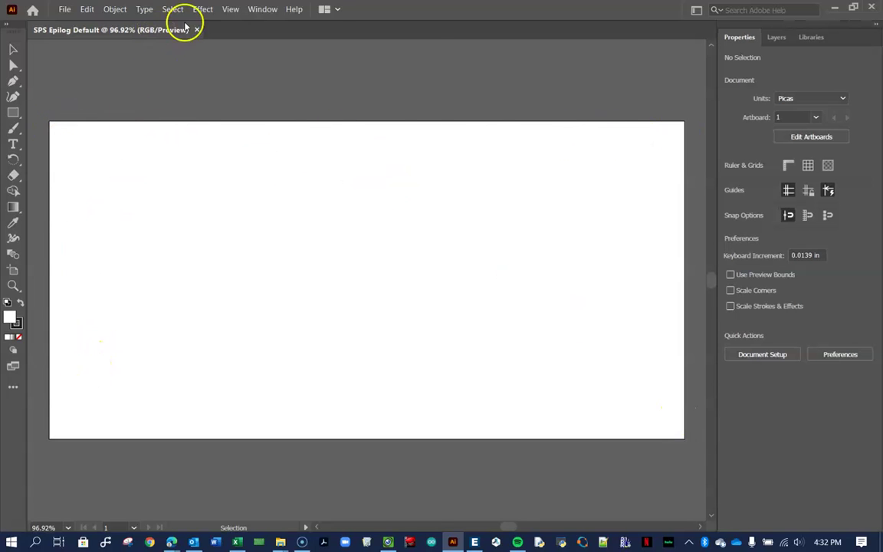
Step: Show the rulers around the artboard and set the document units to inches
click(231, 9)
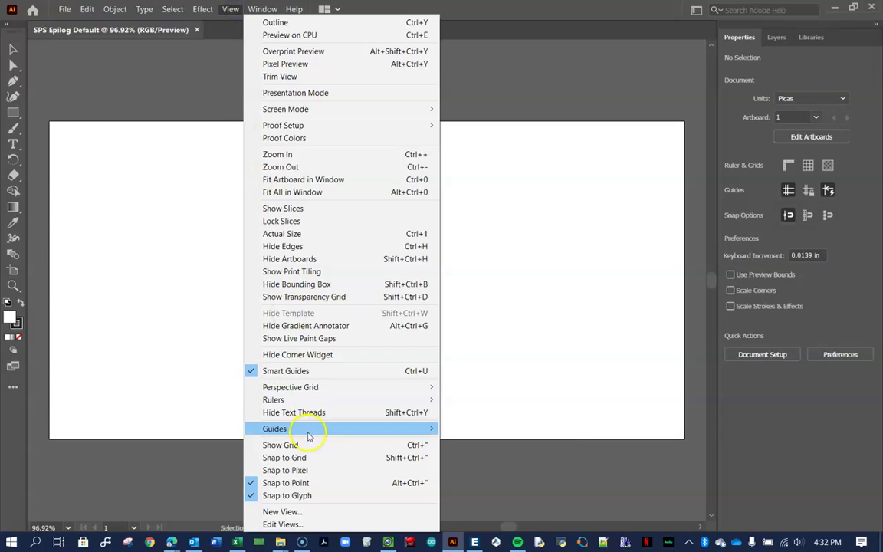
mouse_move(306, 401)
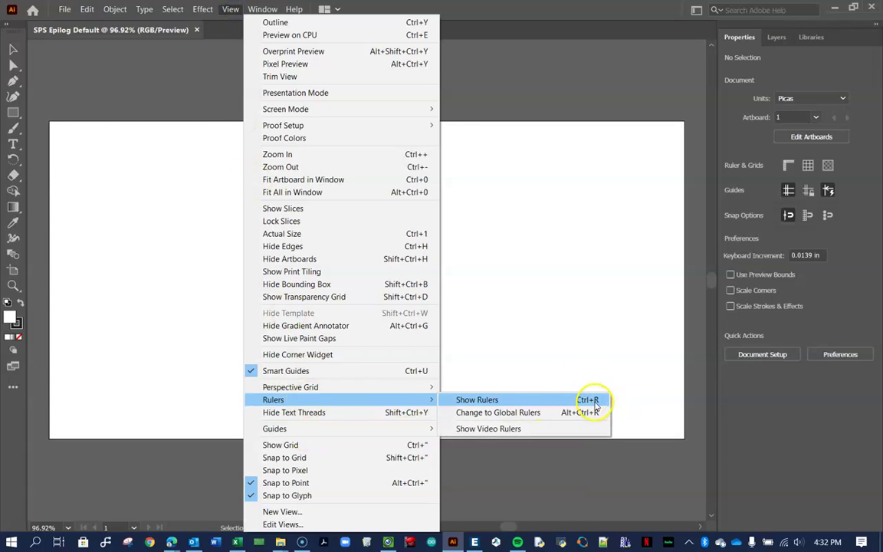
click(545, 400)
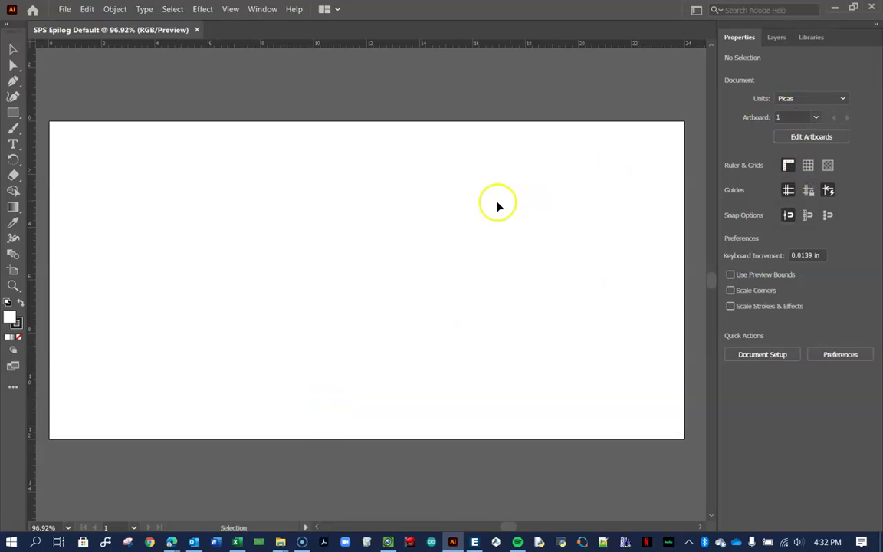
click(803, 101)
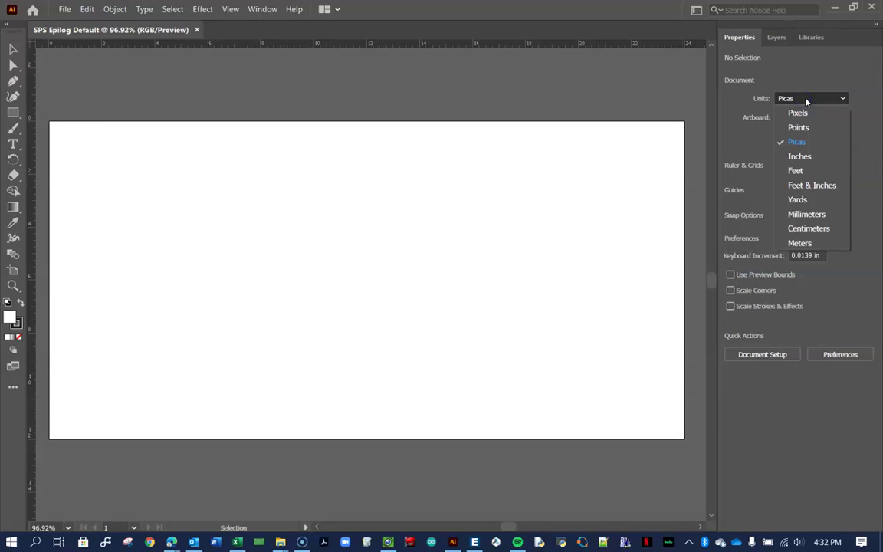
click(800, 156)
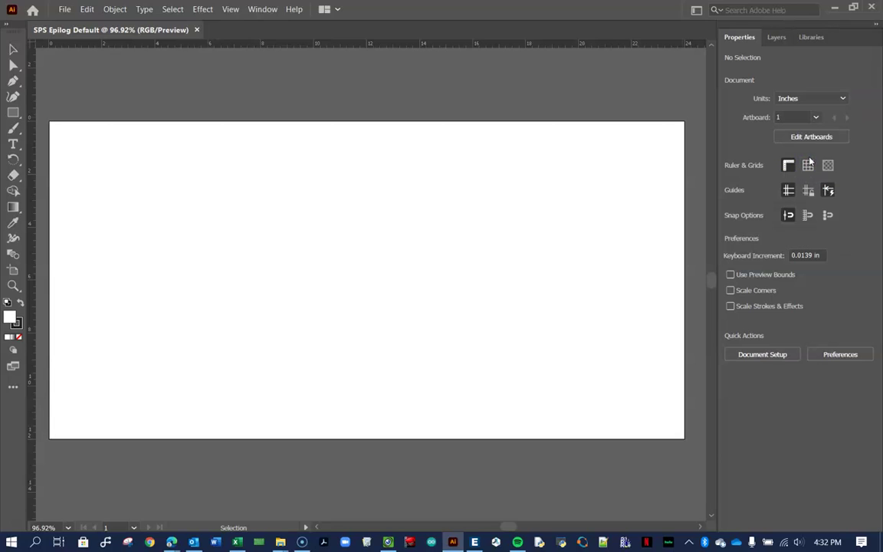
Step: Switch to the browser and look over the YouTube page of the "Solidworks to dxf to illustrator" video
click(808, 164)
drag(844, 71, 298, 91)
click(357, 91)
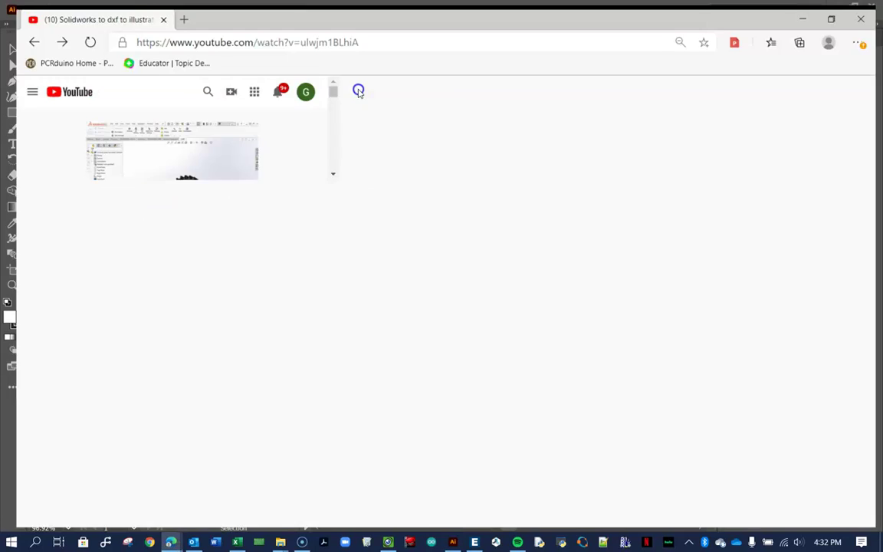
scroll(106, 499, down, 1)
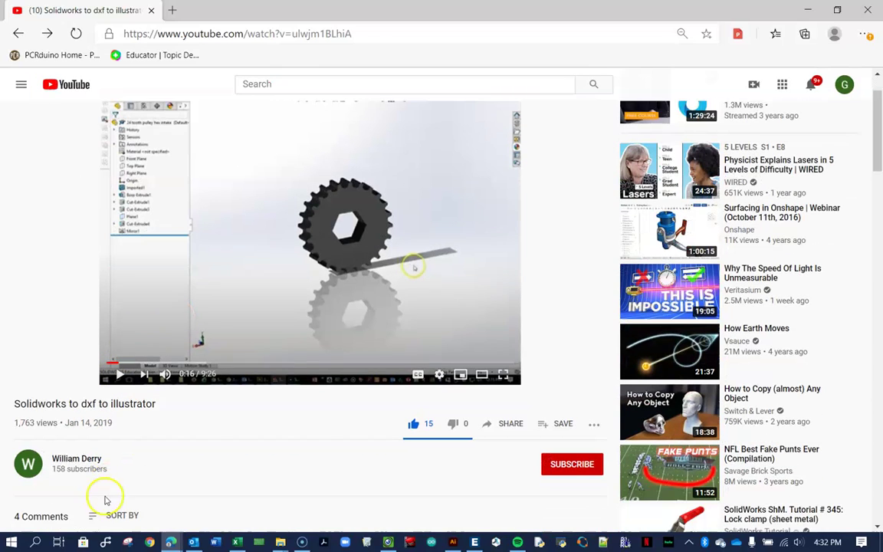
scroll(207, 414, up, 1)
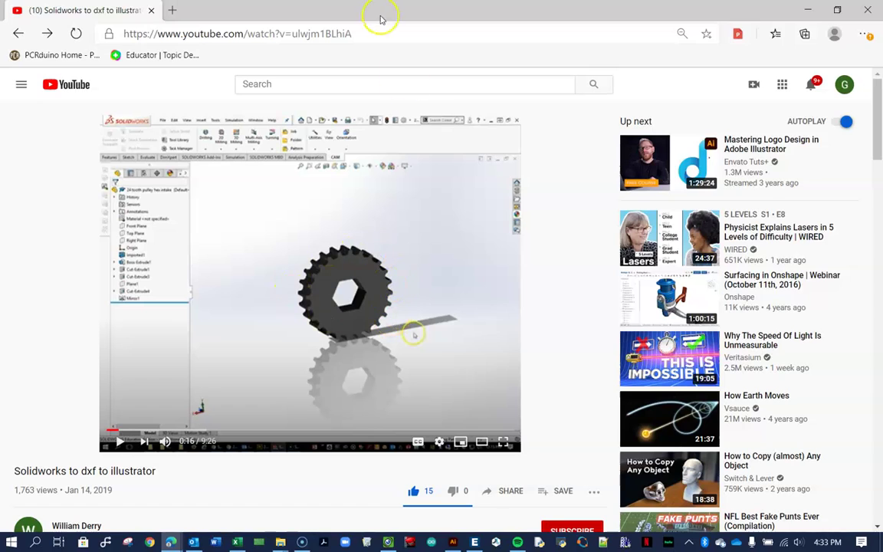
drag(379, 13, 882, 164)
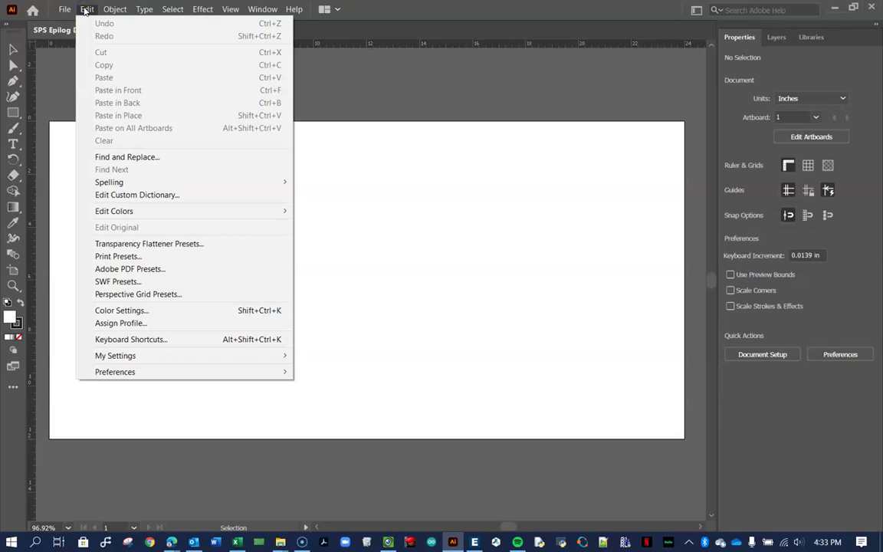
Step: Confirm inches as the general, stroke and type units in the Units preferences
mouse_move(130, 371)
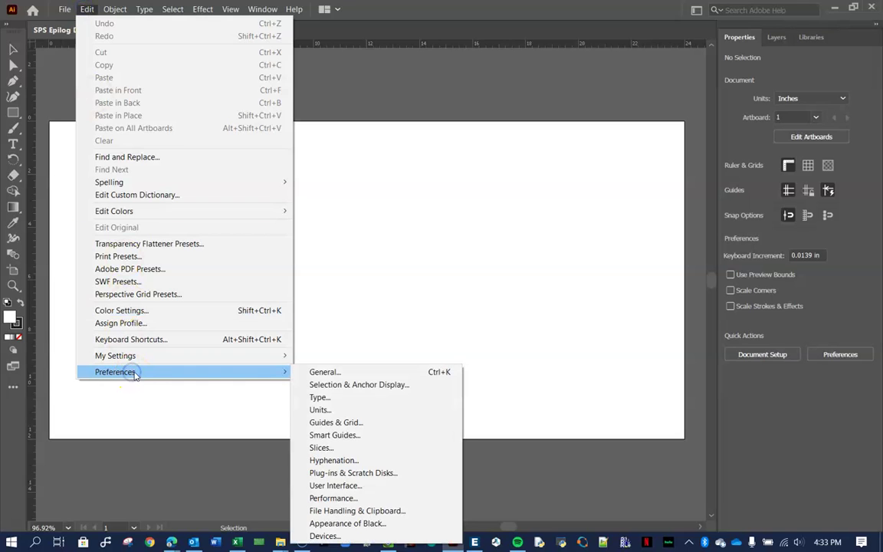
click(343, 411)
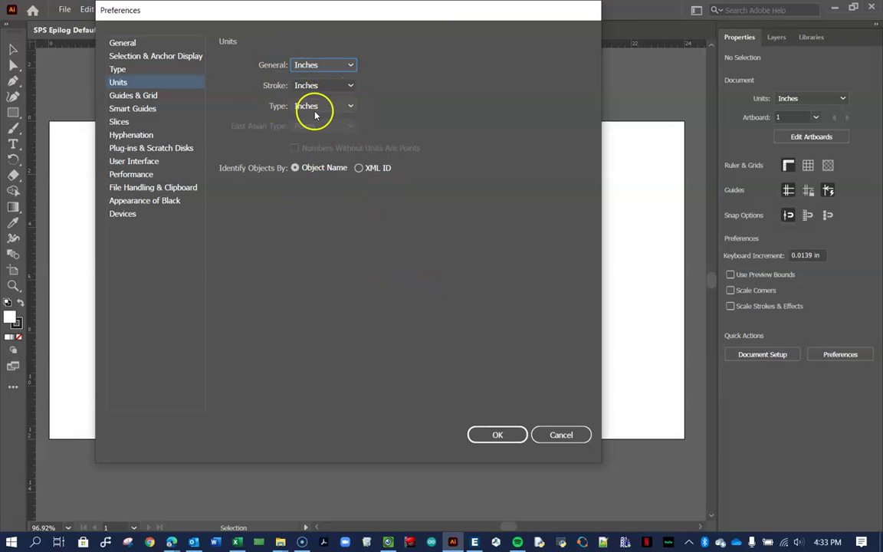
click(494, 435)
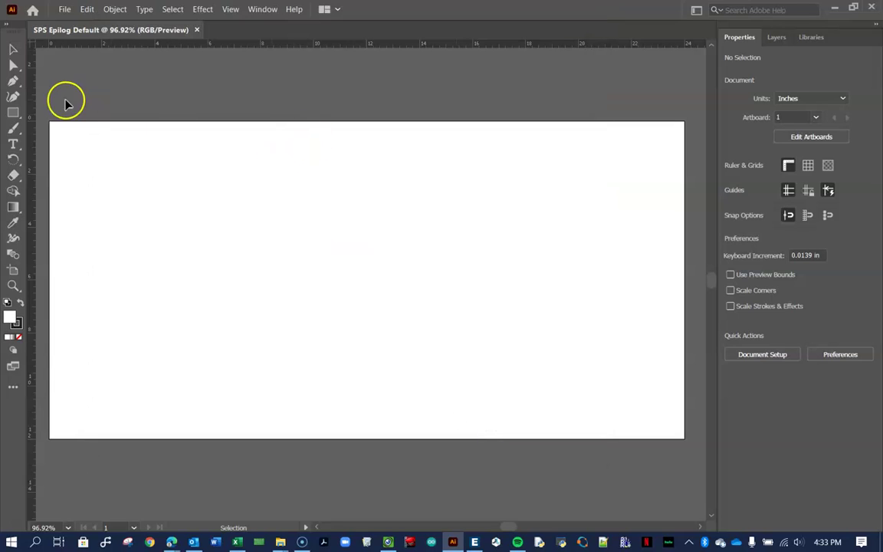
Step: Place Bottom Plate.dxf near the artboard's upper-left corner using import options Original Size, 1 unit = 1 inch and Center Artwork
click(63, 10)
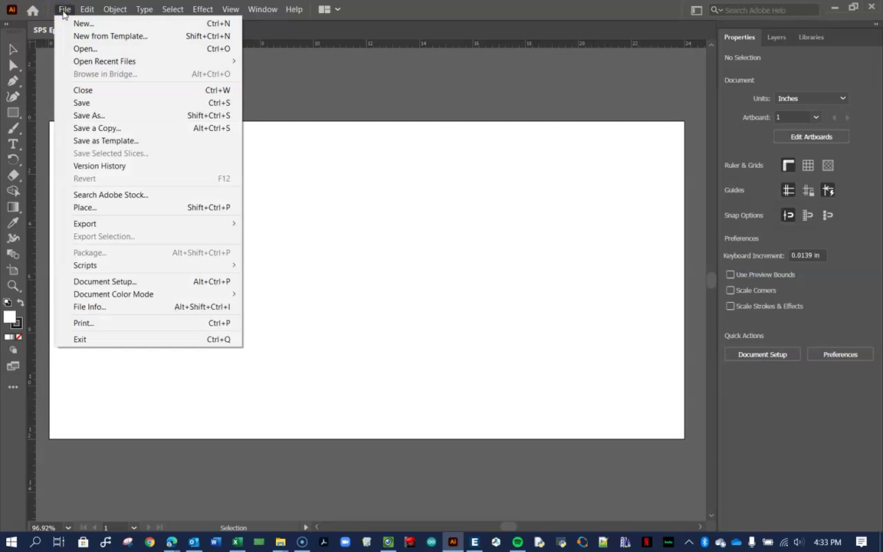
click(91, 208)
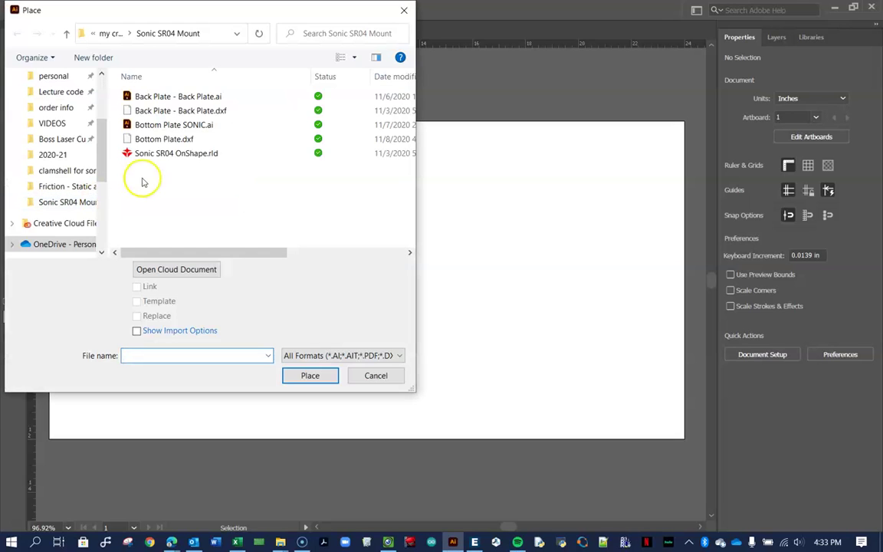
click(161, 138)
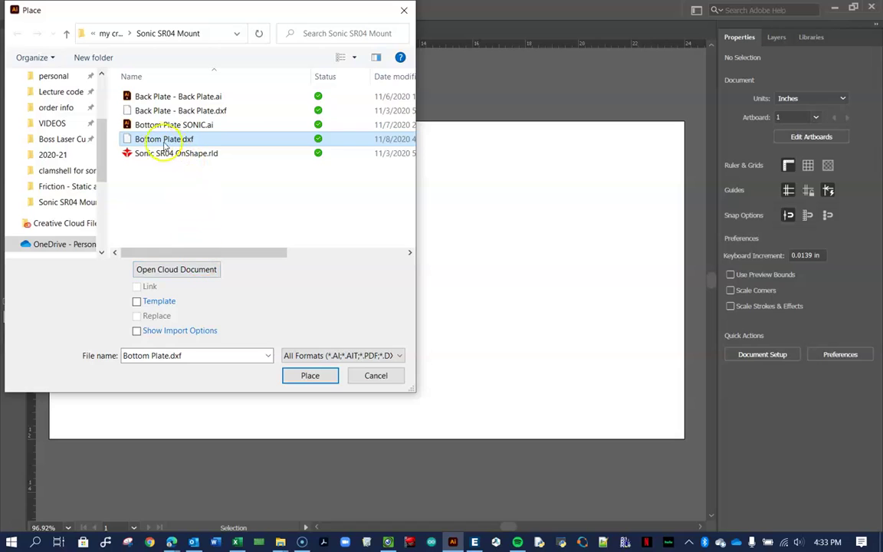
click(322, 379)
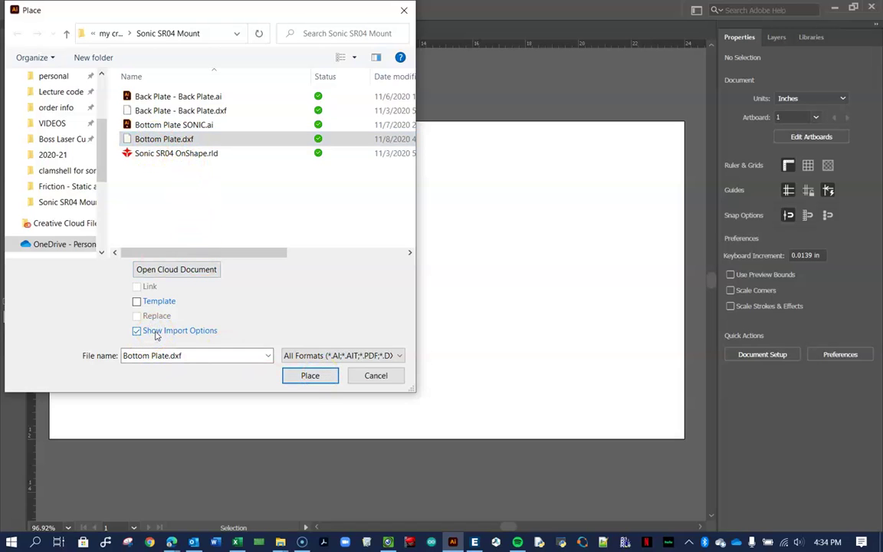
click(309, 375)
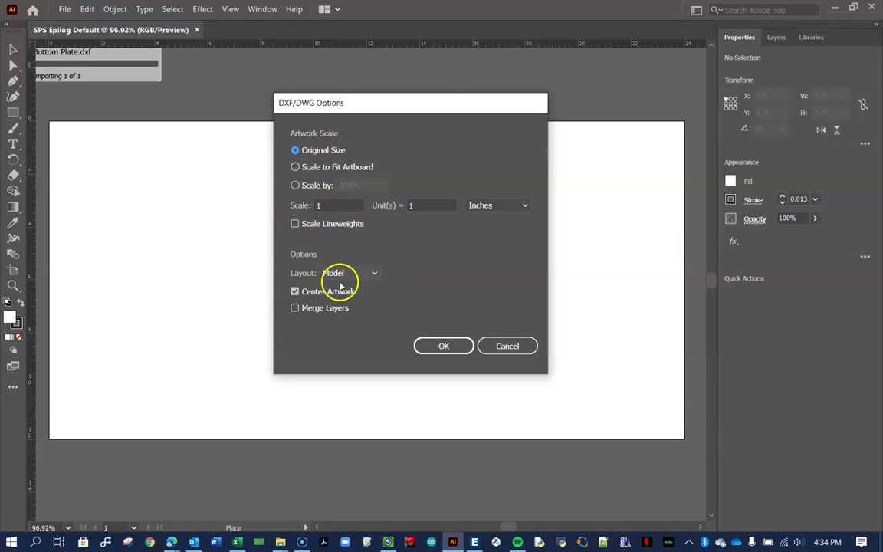
click(445, 347)
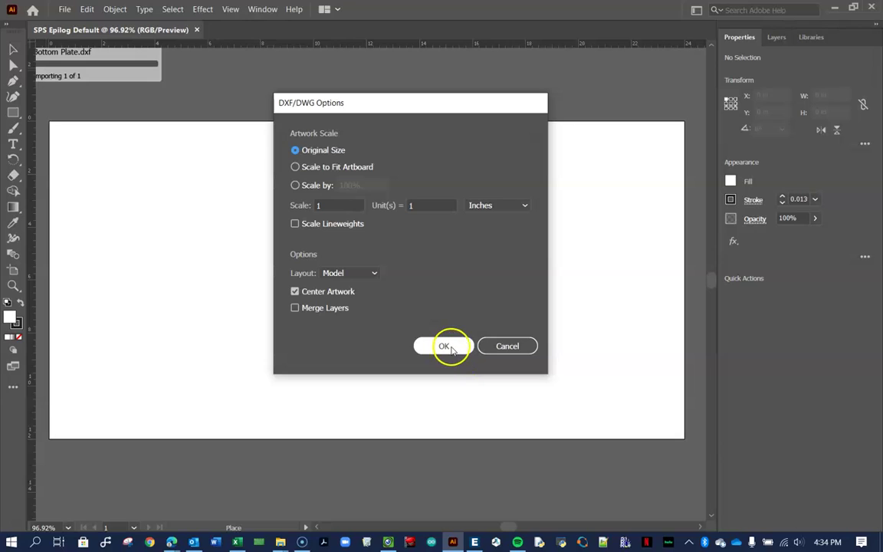
click(83, 159)
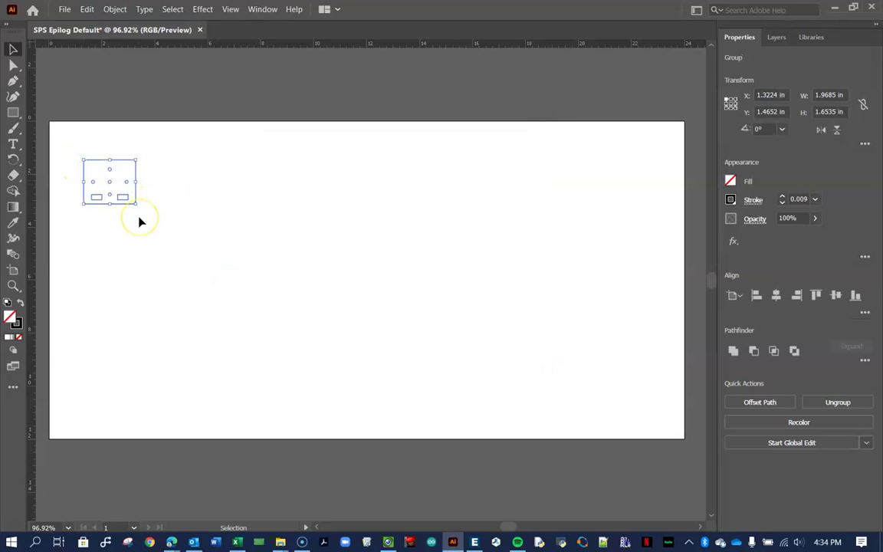
Step: Move the placed plate to the artboard's upper-left corner, just inside its edges, at about X 0.02 in and Y 0.04 in
drag(120, 200, 89, 161)
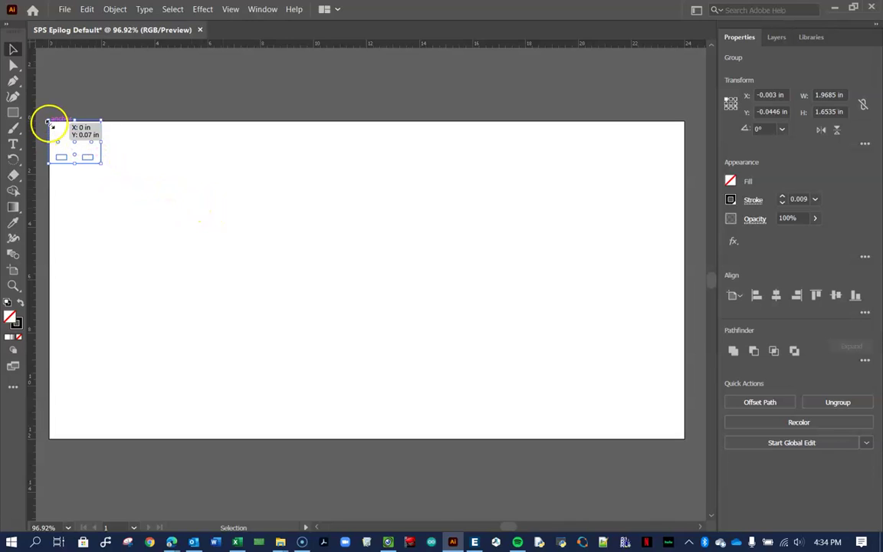
click(163, 167)
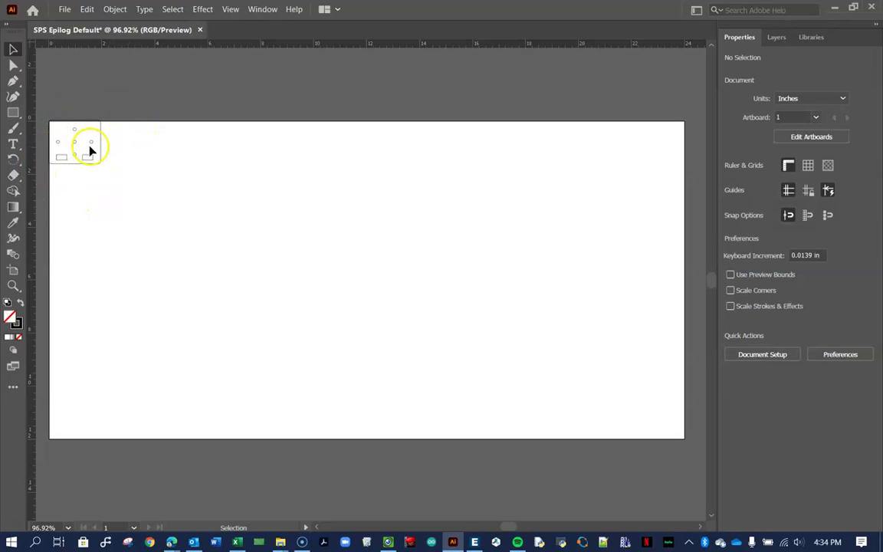
scroll(119, 179, left, 5)
click(171, 131)
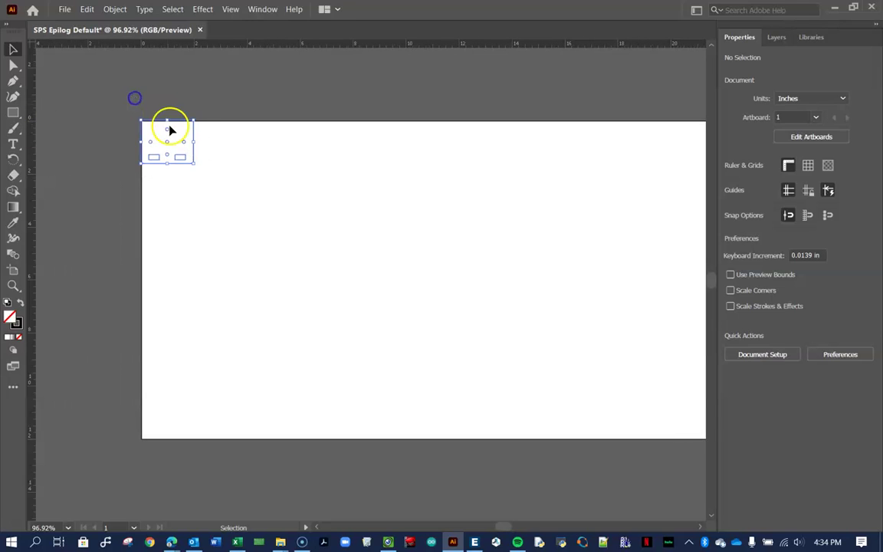
click(13, 285)
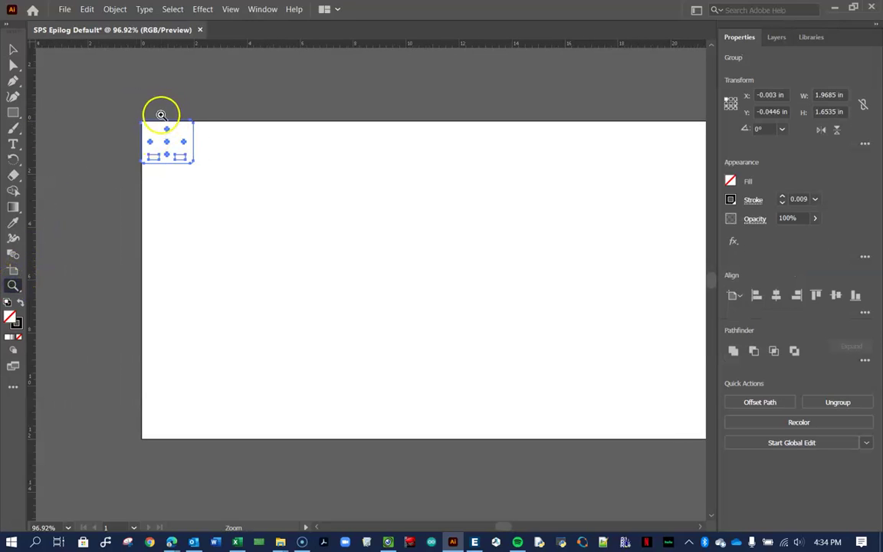
scroll(149, 121, up, 1)
drag(118, 172, 349, 144)
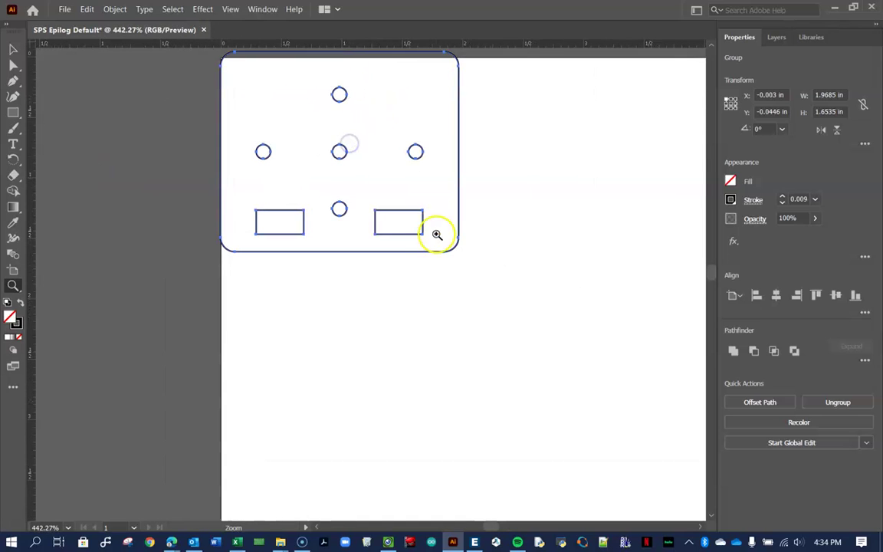
click(13, 49)
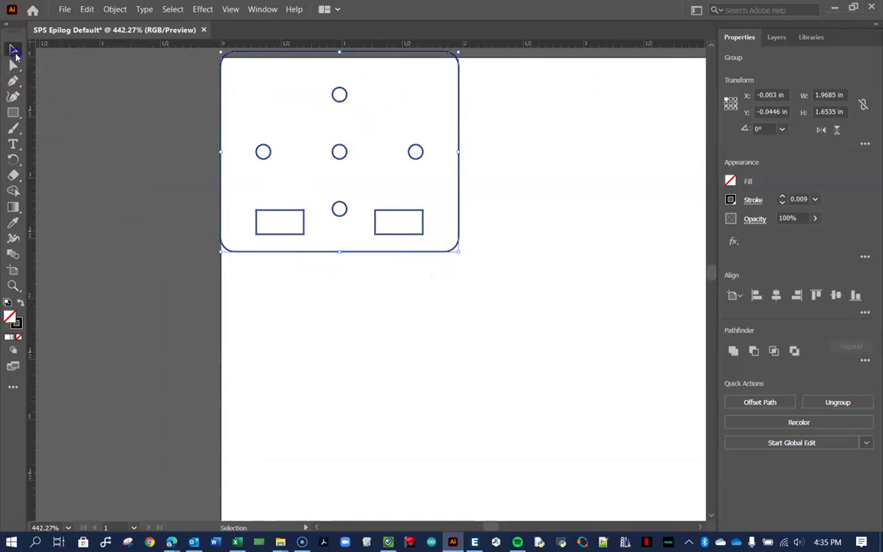
drag(284, 258, 294, 265)
click(287, 267)
click(290, 291)
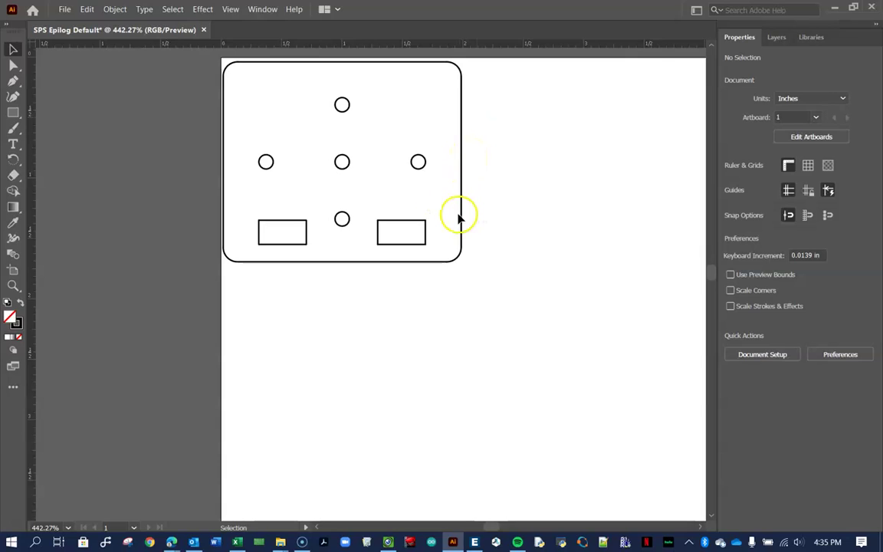
Step: Select the whole plate drawing and set its stroke to 0.001 in, keeping the stroke colour black
drag(808, 302, 882, 322)
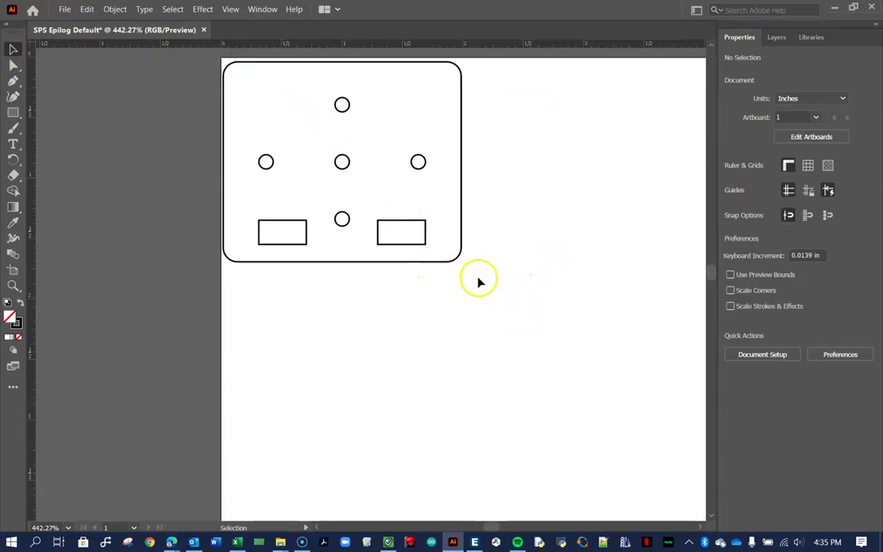
scroll(317, 162, up, 5)
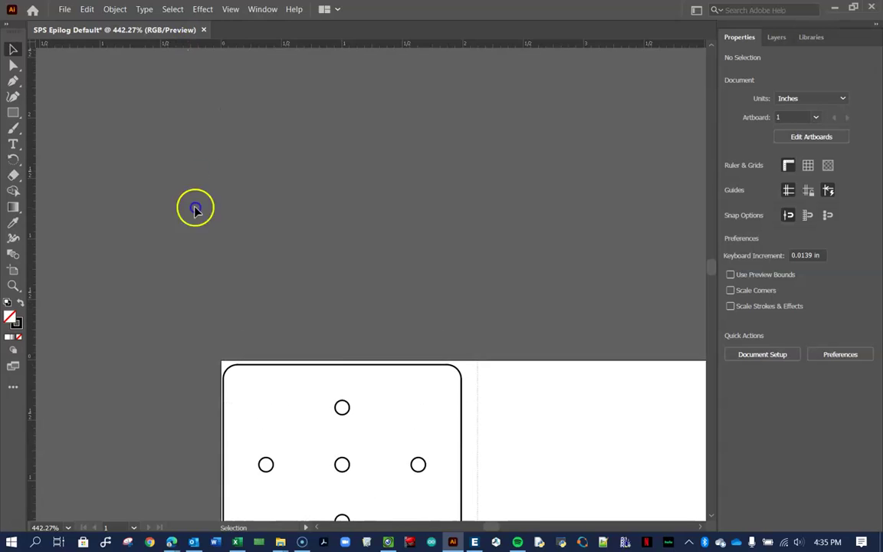
drag(205, 315, 417, 469)
scroll(268, 280, down, 3)
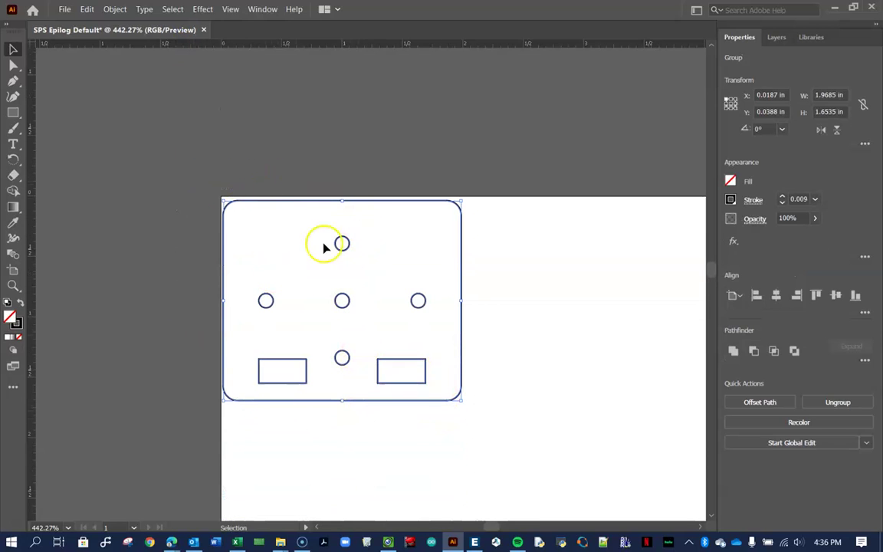
click(805, 198)
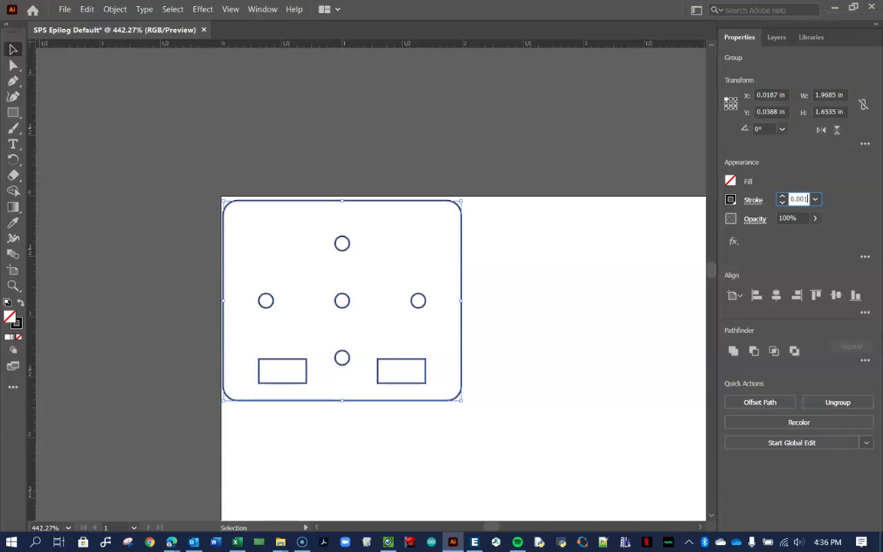
click(731, 200)
click(604, 245)
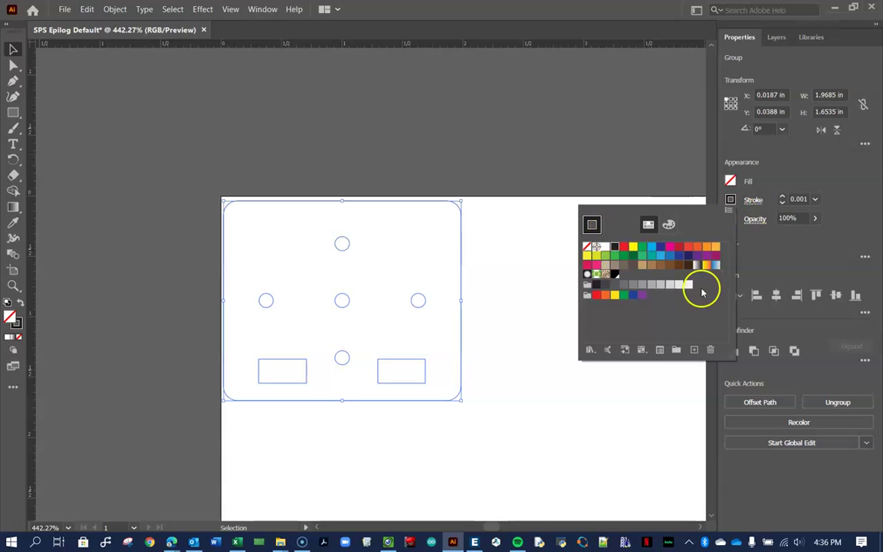
click(639, 383)
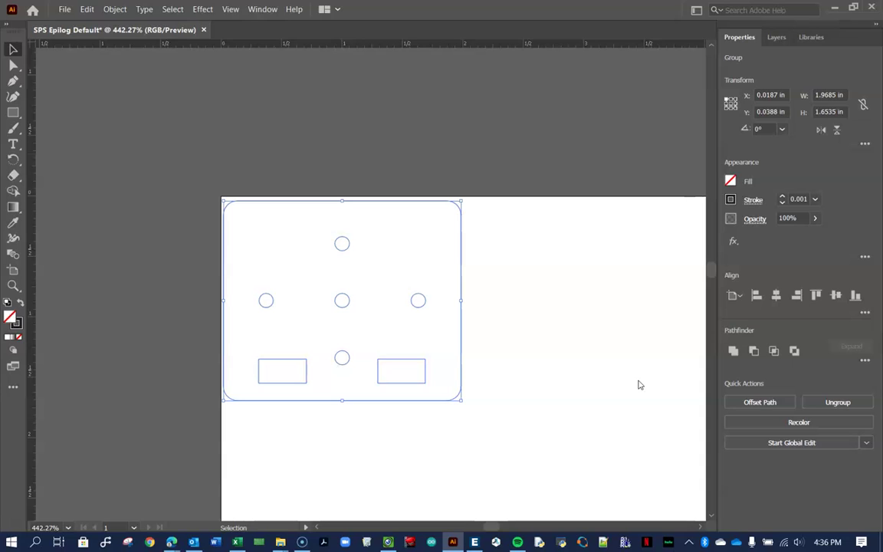
Step: Inspect the deselected plate's thin outlines up close and in relation to the whole artboard
click(554, 293)
scroll(554, 295, down, 2)
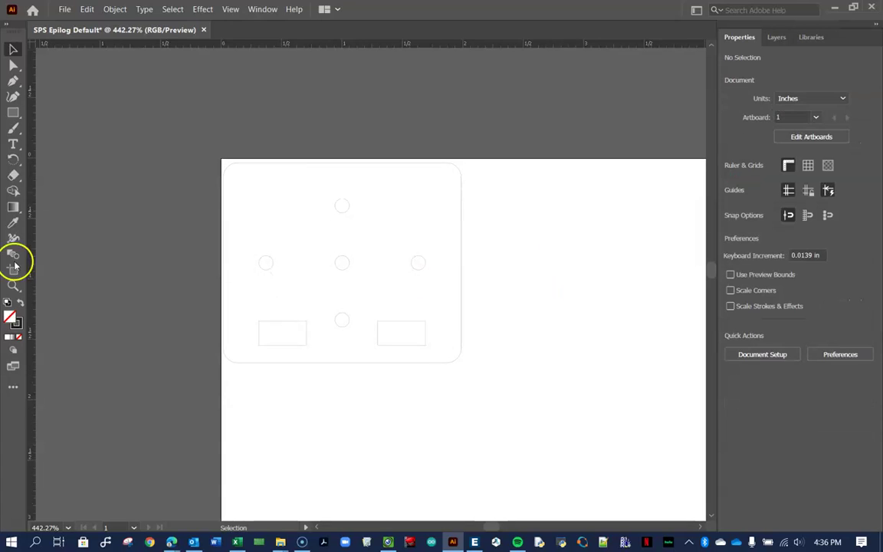
click(13, 285)
scroll(356, 287, down, 1)
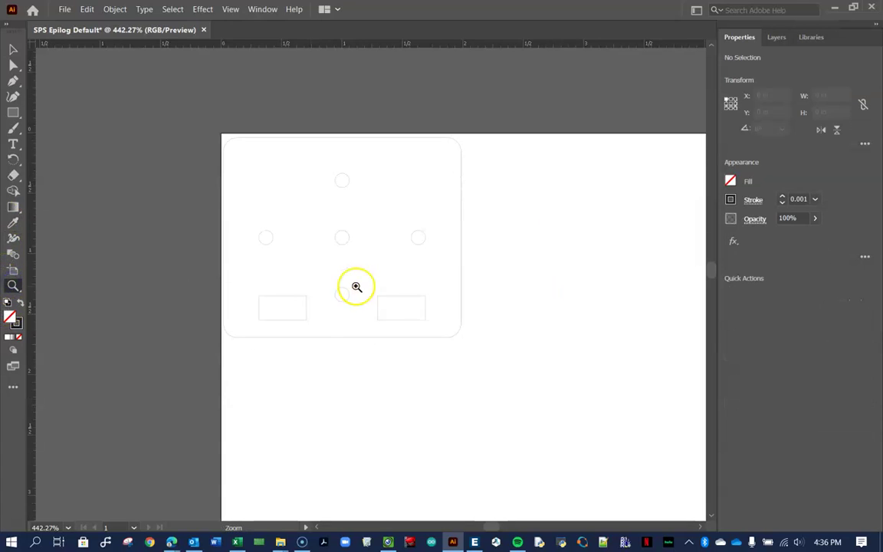
alt+click(425, 262)
mouse_move(528, 280)
mouse_down()
mouse_move(503, 282)
mouse_move(532, 280)
mouse_up()
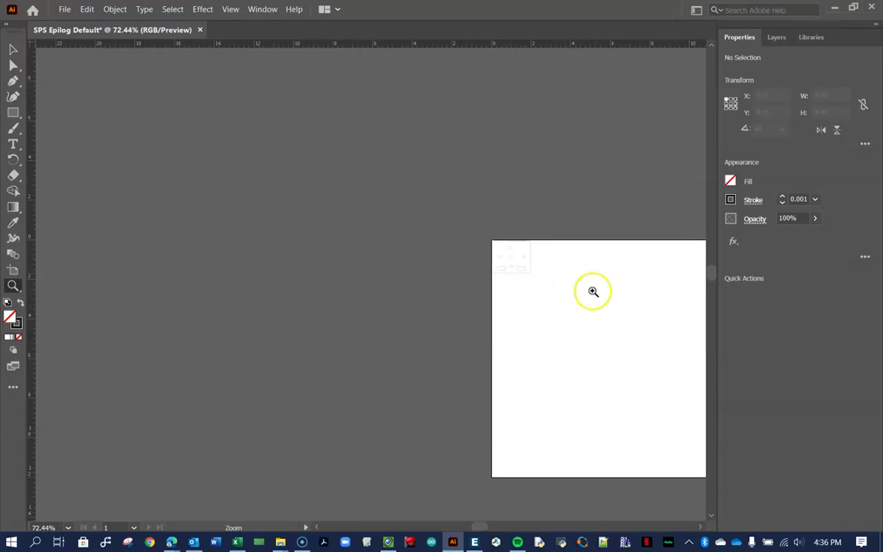
drag(490, 286, 557, 263)
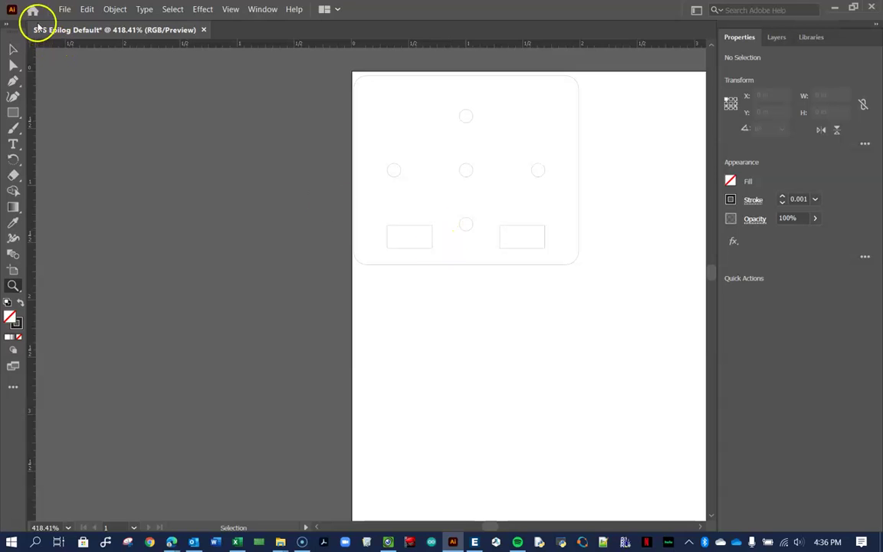
Step: Save the document as Bottom Plate SONIC.ai in the Sonic SR04 Mount folder, replacing the existing file and accepting the Illustrator 2020 options
click(63, 9)
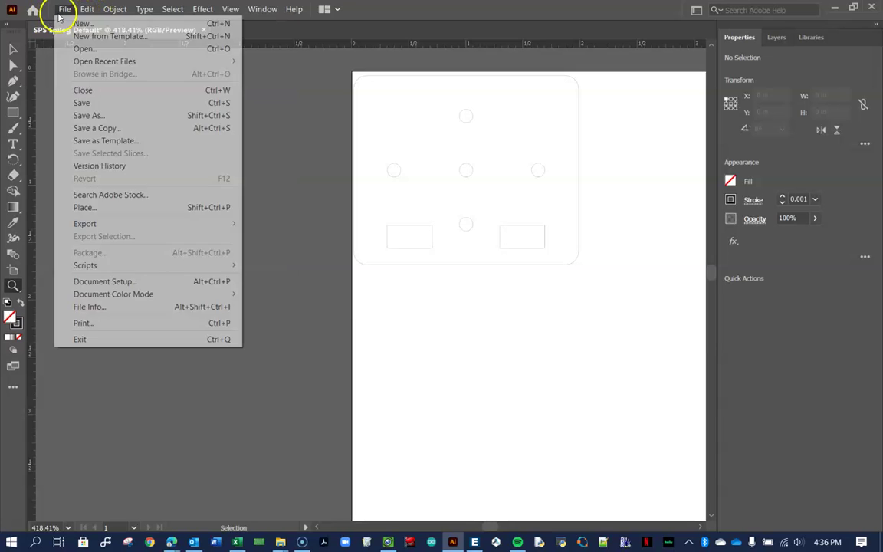
click(80, 102)
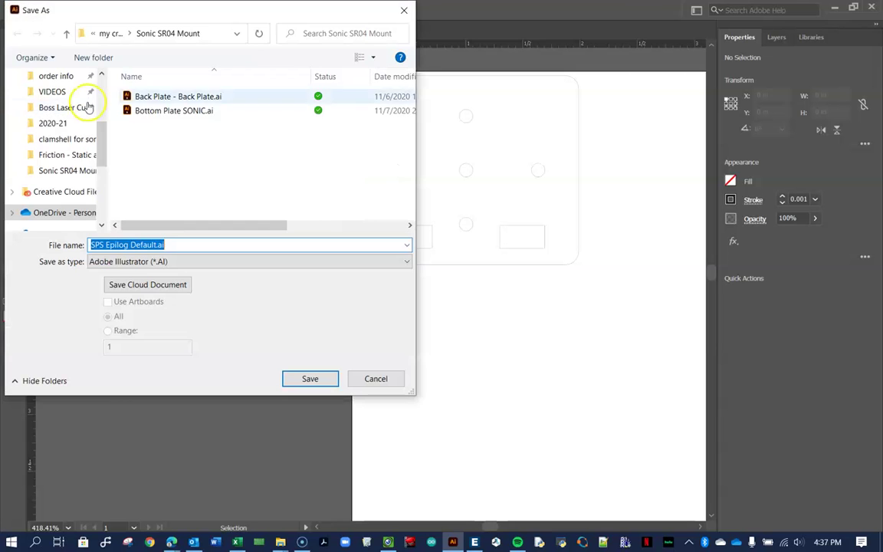
click(168, 111)
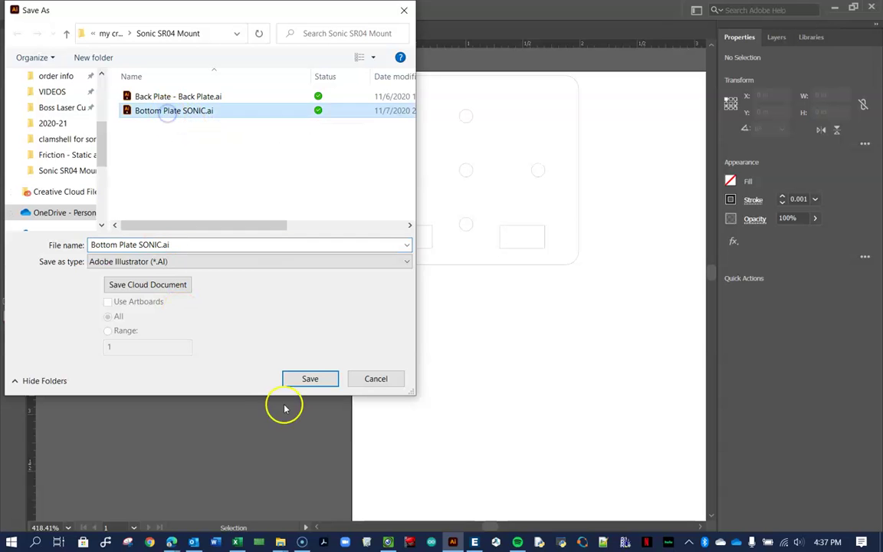
click(307, 380)
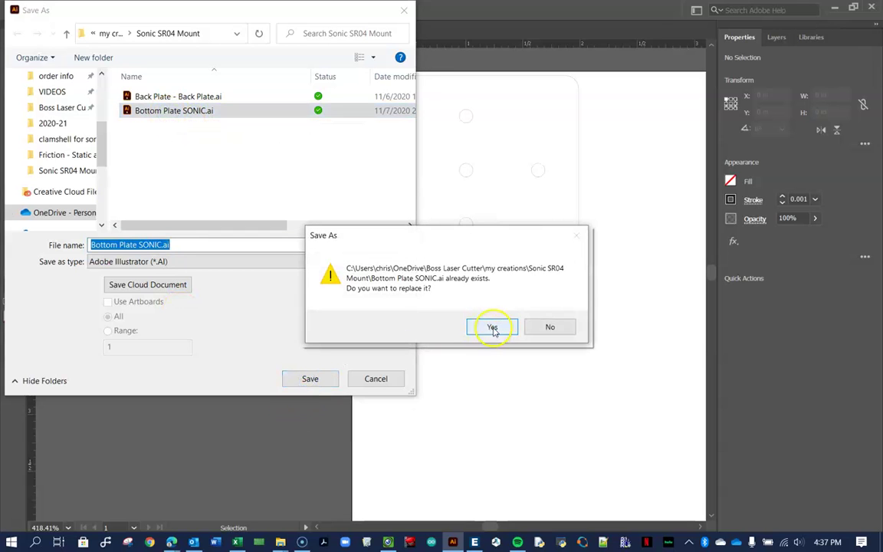
click(493, 326)
click(568, 463)
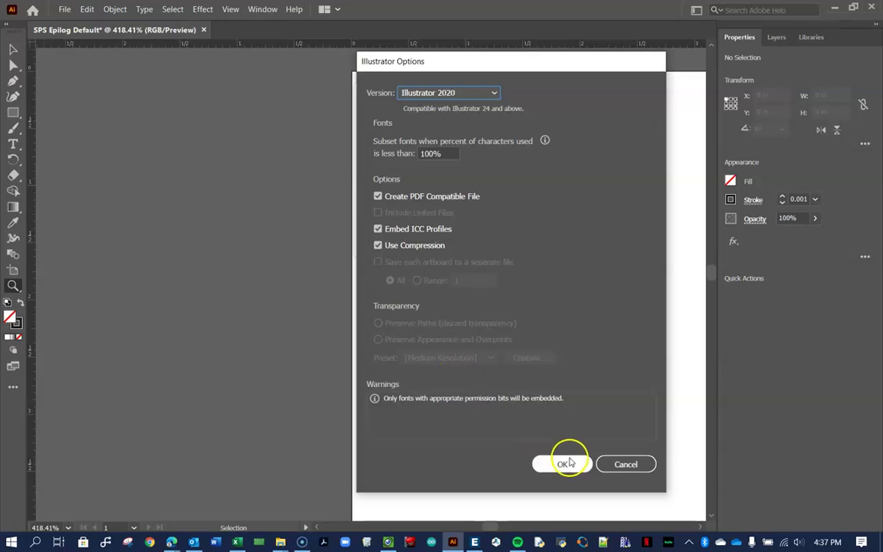
Step: Start the print setup for the Epilog Engraver WinX64 Zing and set the artwork placement to its upper-left reference at X 0 in, Y 0 in
click(65, 9)
click(86, 322)
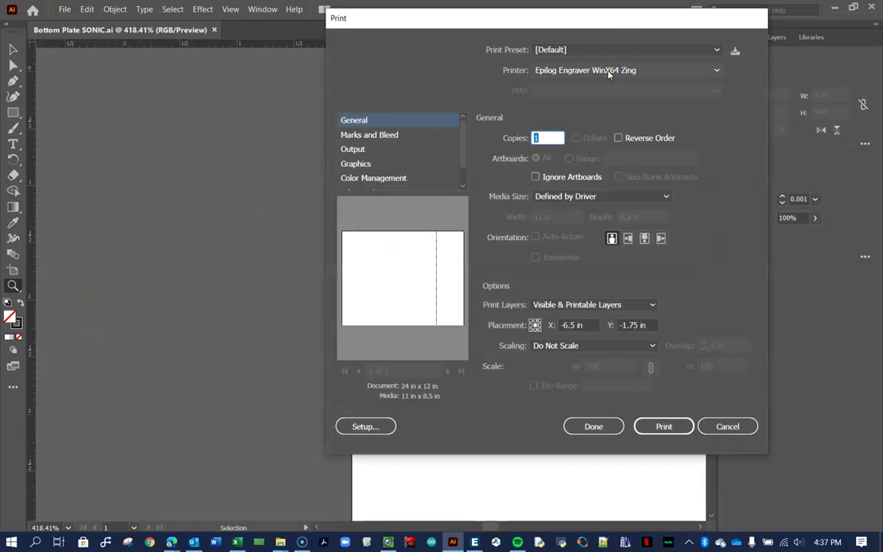
click(530, 322)
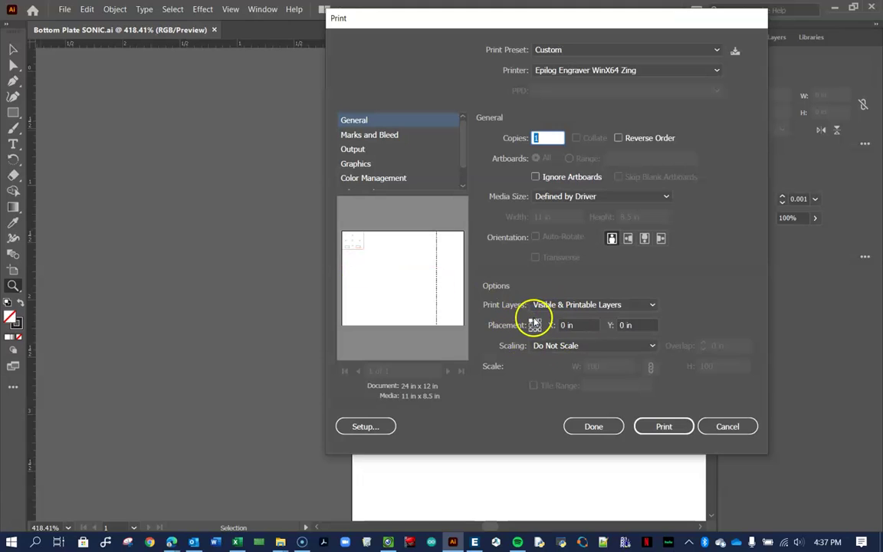
click(535, 325)
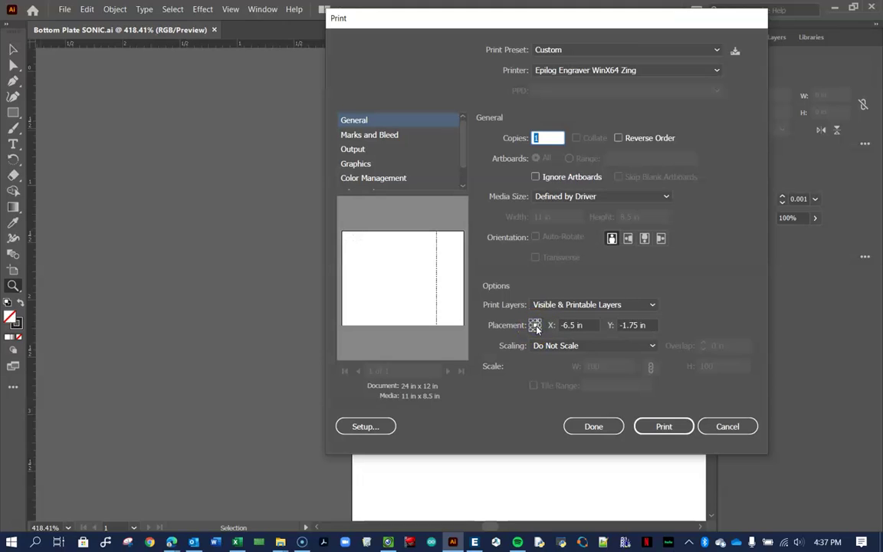
click(531, 322)
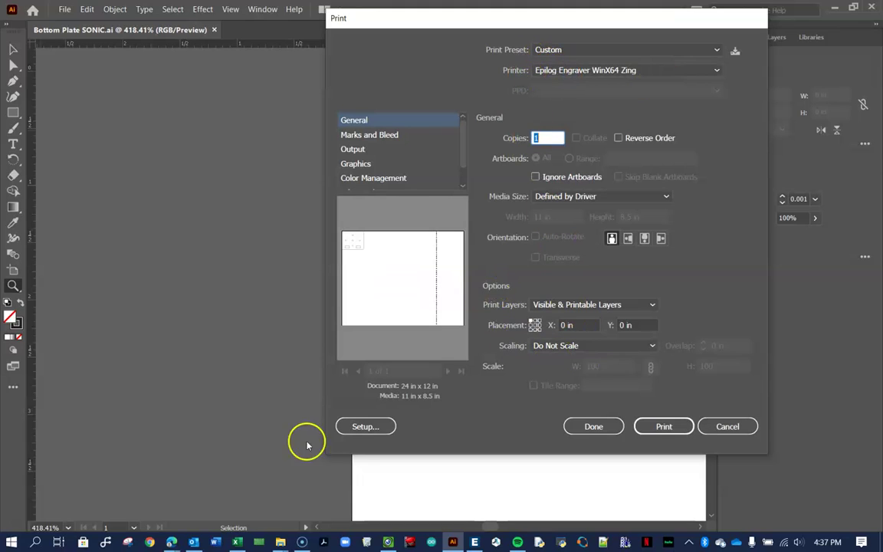
Step: Open the Epilog engraver's printing preferences and set the vector speed to 30% and vector power to 100%
click(366, 427)
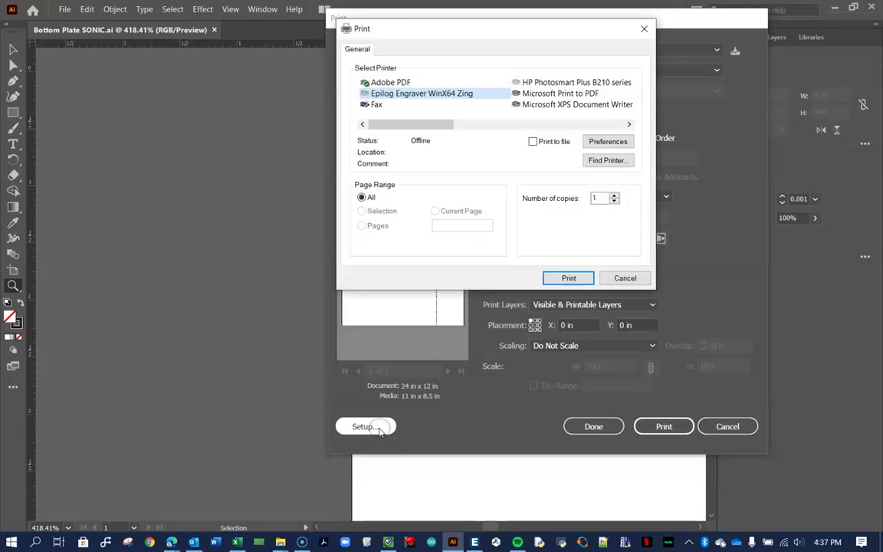
click(605, 142)
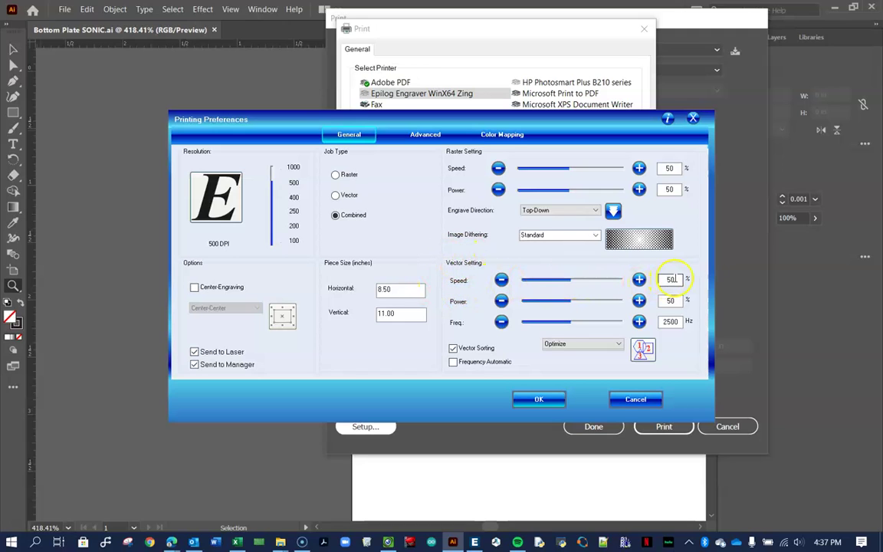
key(BackSpace)
key(BackSpace)
text(30)
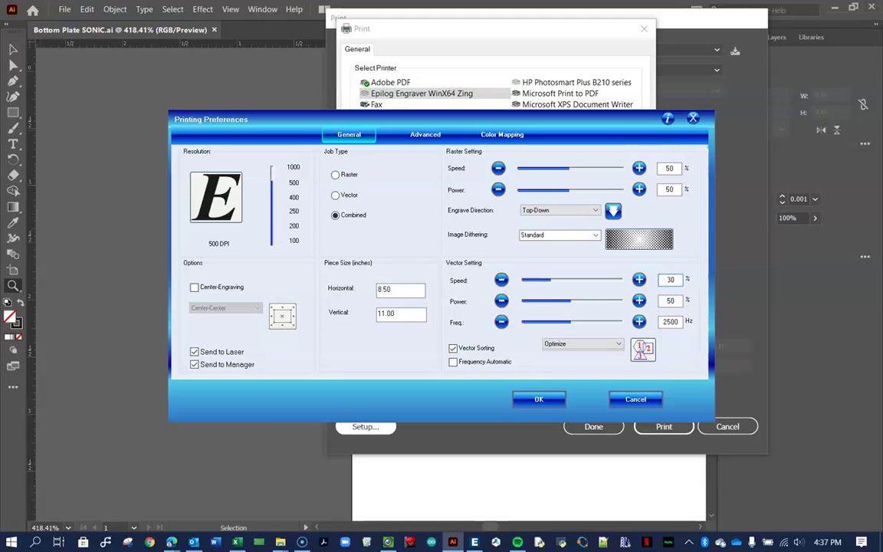
key(Tab)
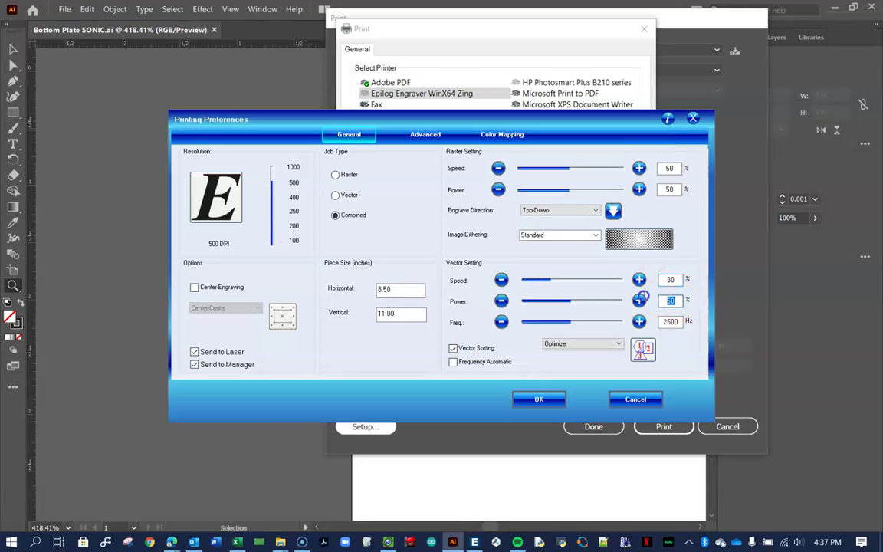
text(100)
Step: Set the vector frequency to 500 Hz and the vector sorting order to Inside-Out
click(670, 322)
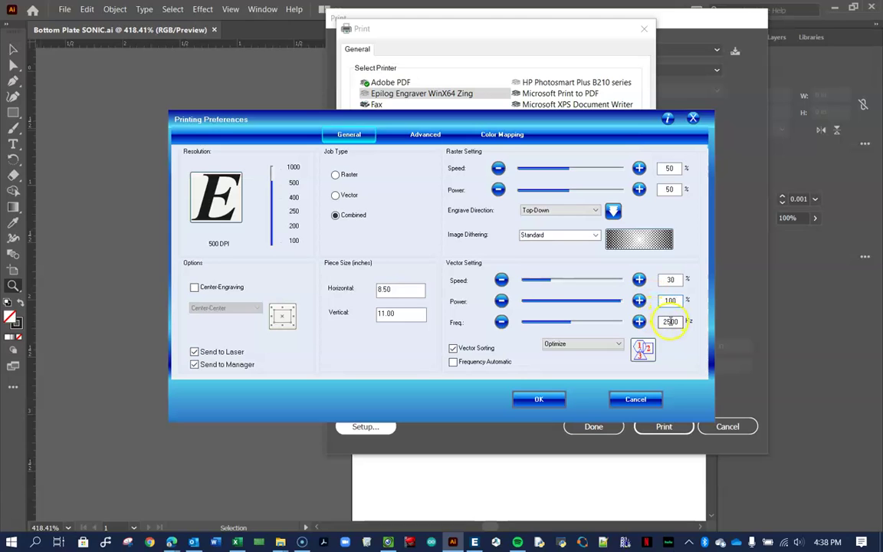
drag(676, 322, 645, 325)
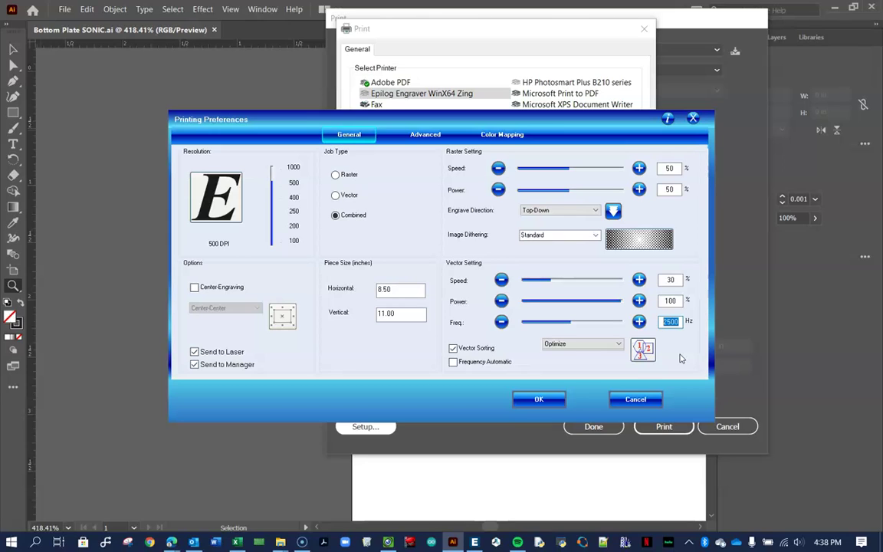
text(500)
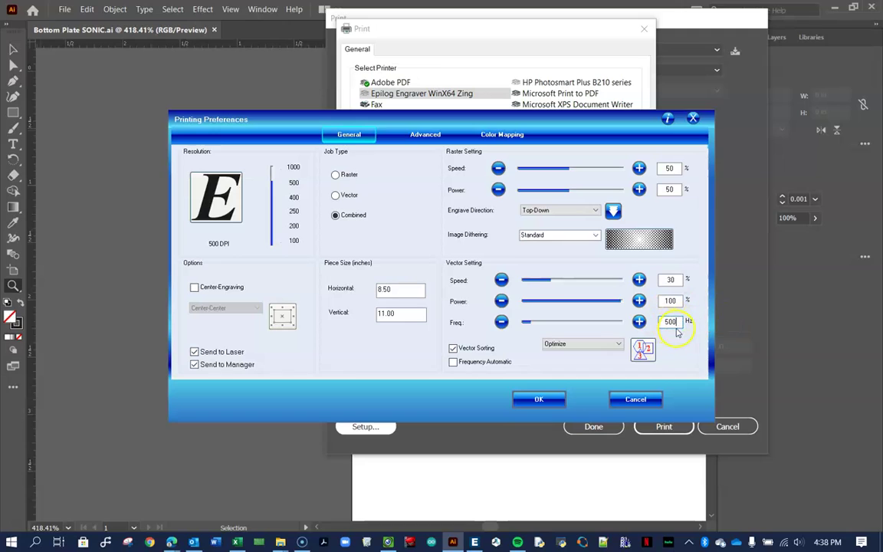
click(643, 350)
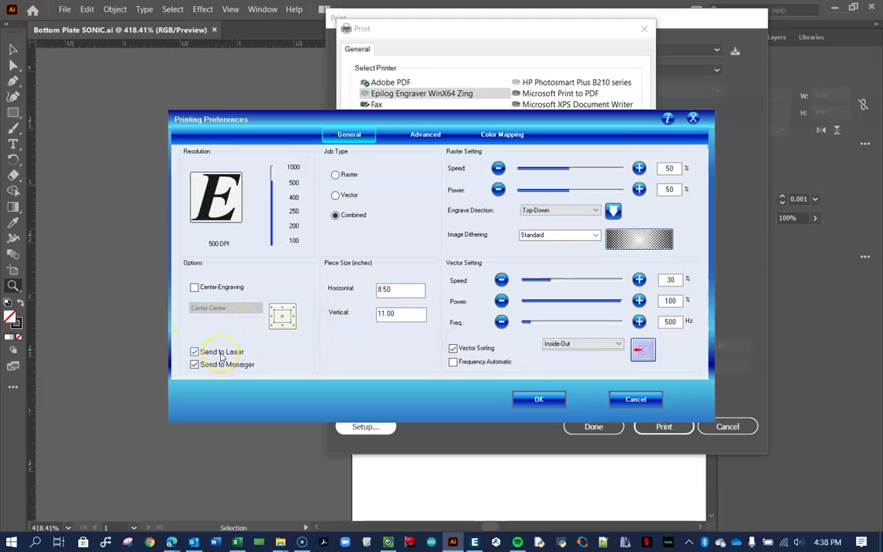
Step: Turn off Send to Laser, set the piece size to 24 in horizontal by 12 in vertical, and accept the preferences
click(196, 353)
double_click(398, 289)
double_click(398, 312)
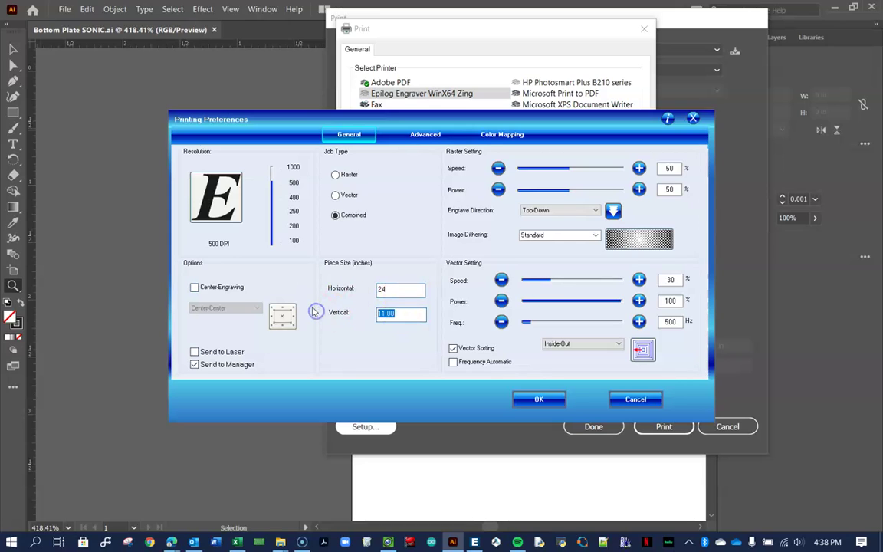
text(2)
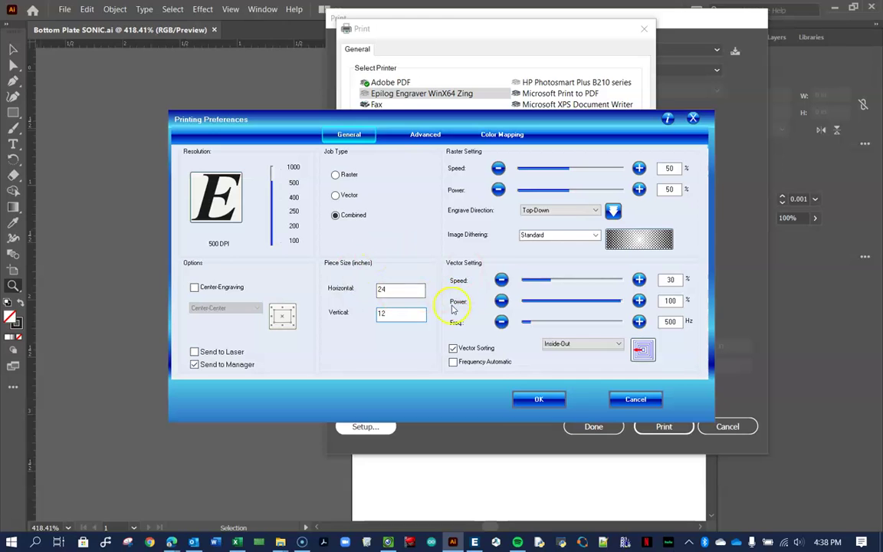
click(535, 399)
Step: Confirm the printer setup, print the plate document to the Epilog engraver, and dismiss the resulting alert
click(568, 278)
click(664, 427)
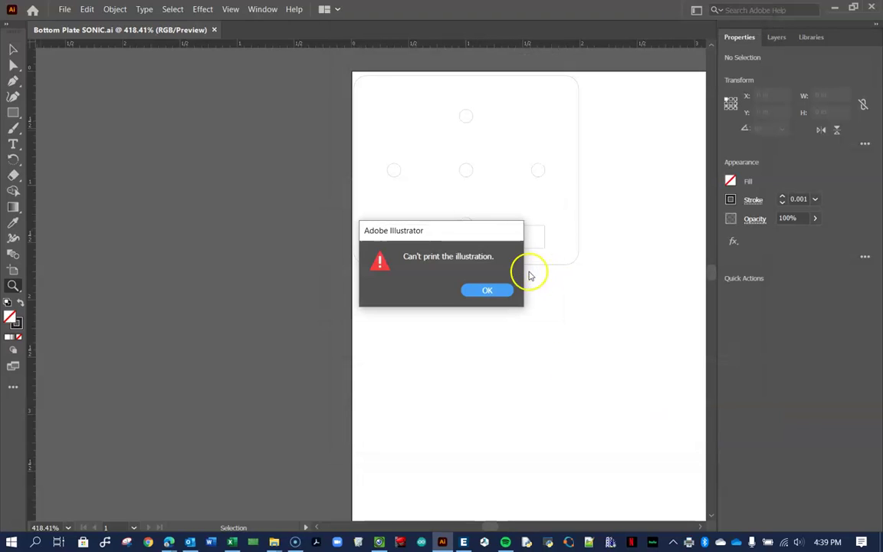
click(484, 292)
Step: In Epilog Job Manager, open the Bottom Plate SONIC job's information and preview its layout on the laser bed
drag(882, 188, 153, 113)
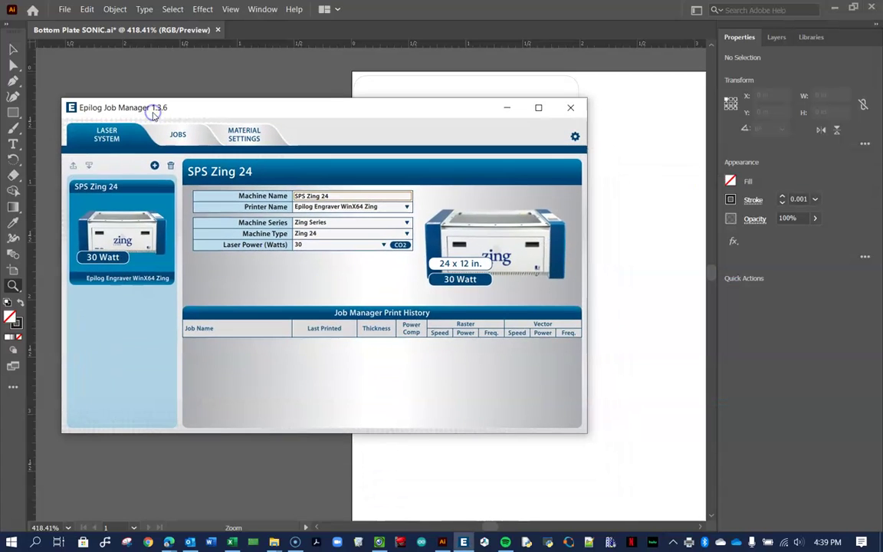
click(183, 135)
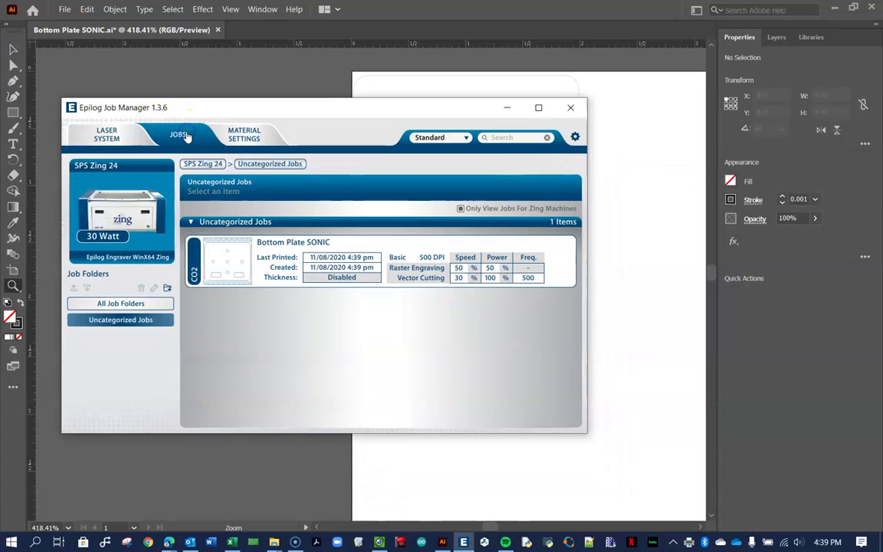
click(433, 257)
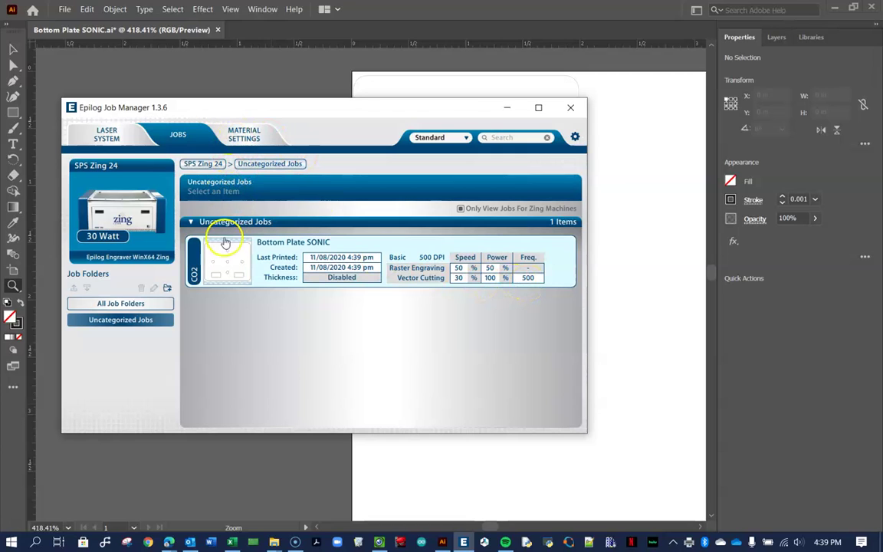
click(274, 252)
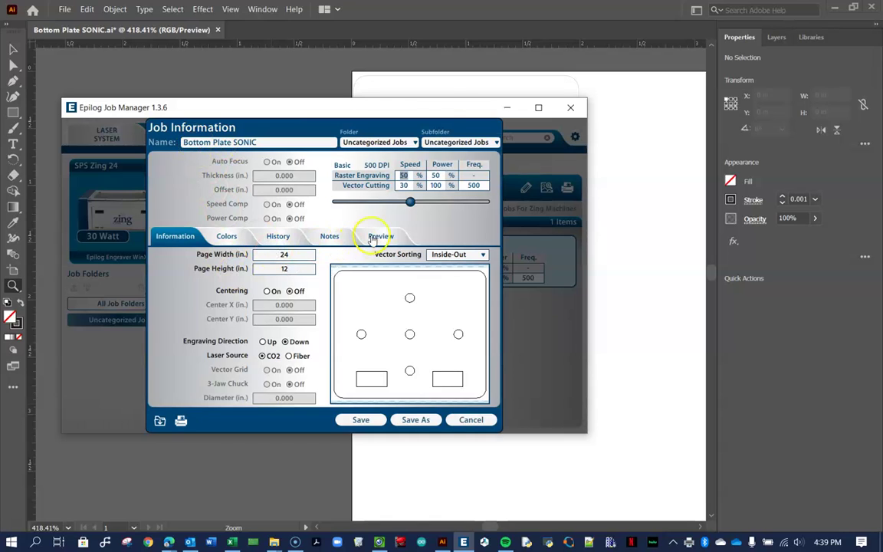
click(375, 236)
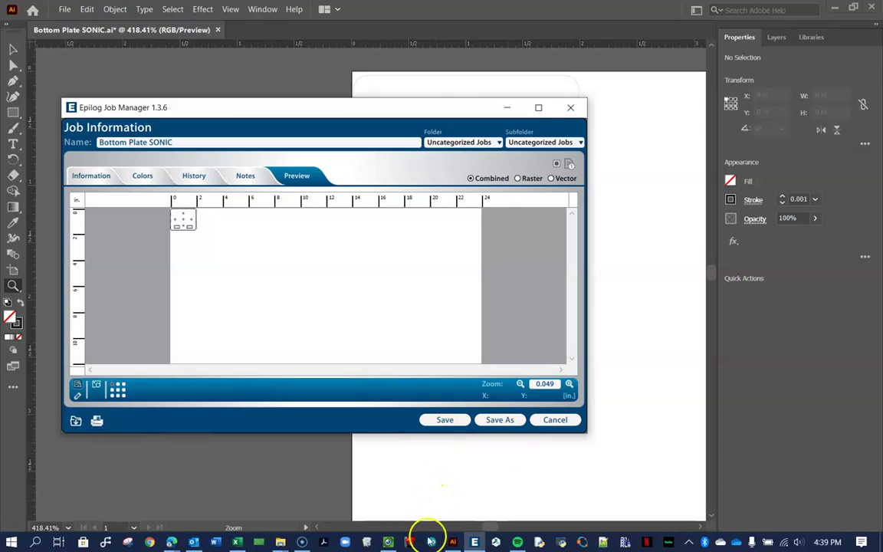
Step: Switch to Illustrator to examine the plate's position on the whole artboard and compare it with the job preview in Epilog Job Manager
click(454, 541)
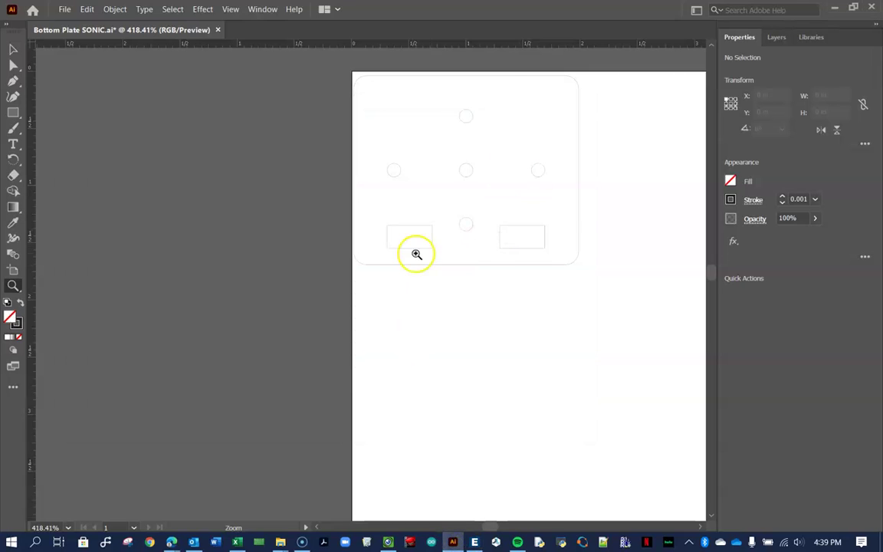
scroll(416, 254, down, 1)
right_click(399, 198)
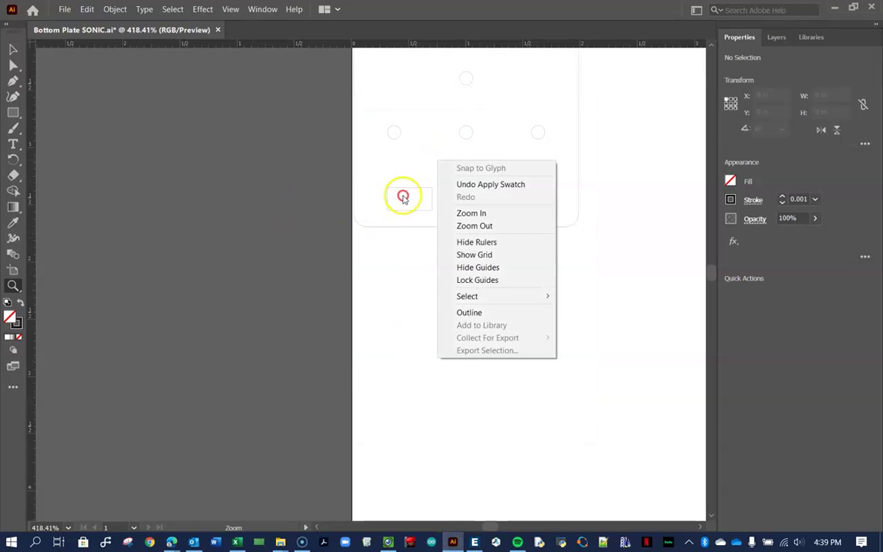
click(365, 240)
alt+click(292, 414)
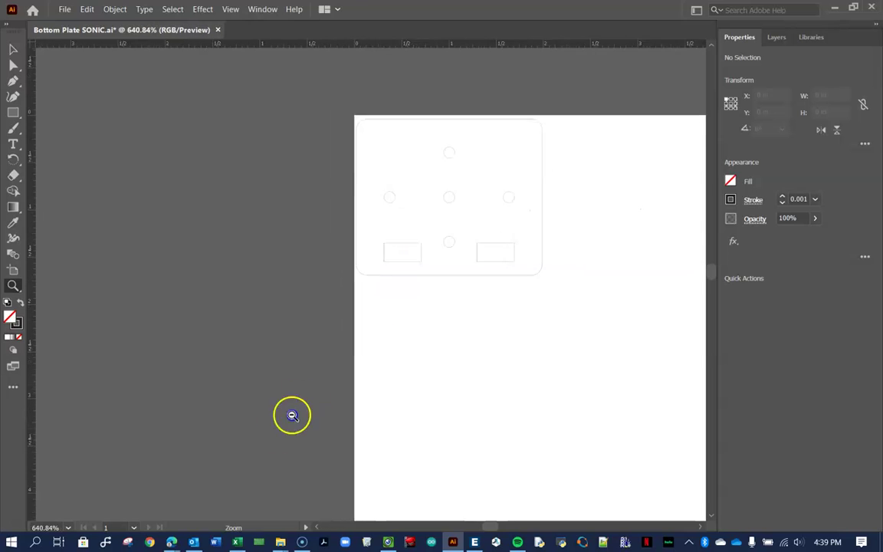
alt+click(369, 223)
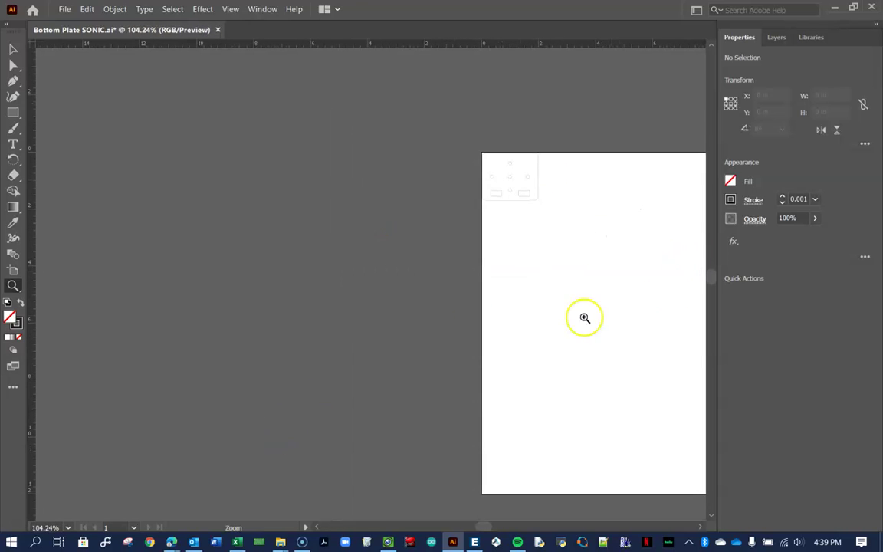
alt+click(405, 340)
alt+click(674, 376)
drag(677, 251, 697, 232)
click(635, 271)
drag(665, 279, 380, 324)
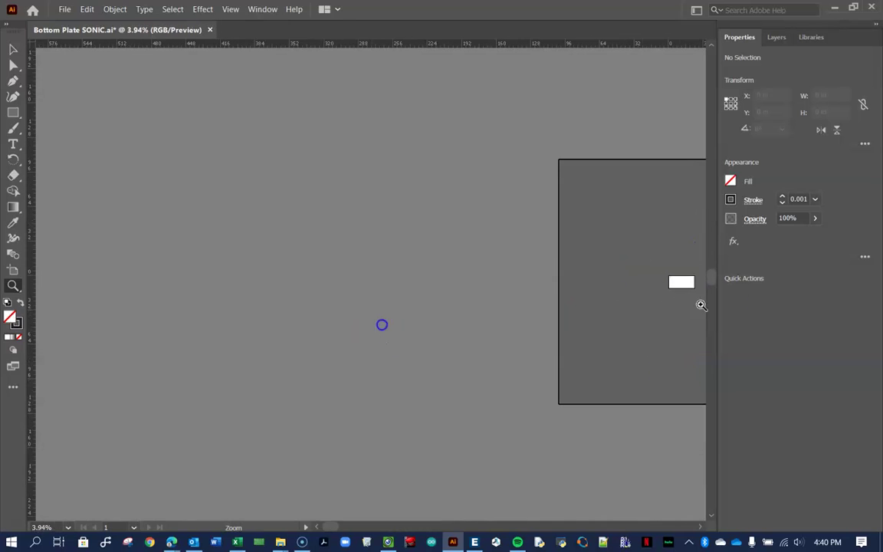
drag(694, 301, 677, 279)
right_click(678, 278)
key(ctrl+0)
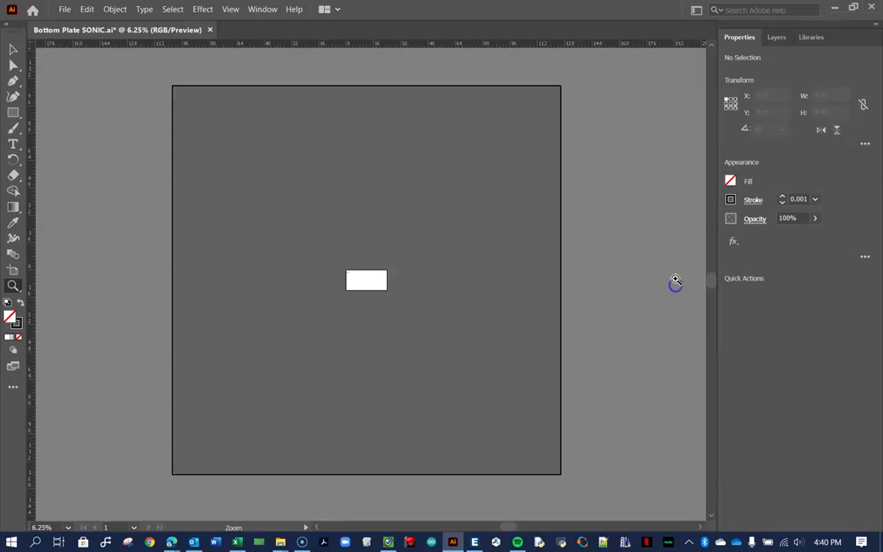
drag(331, 299, 443, 149)
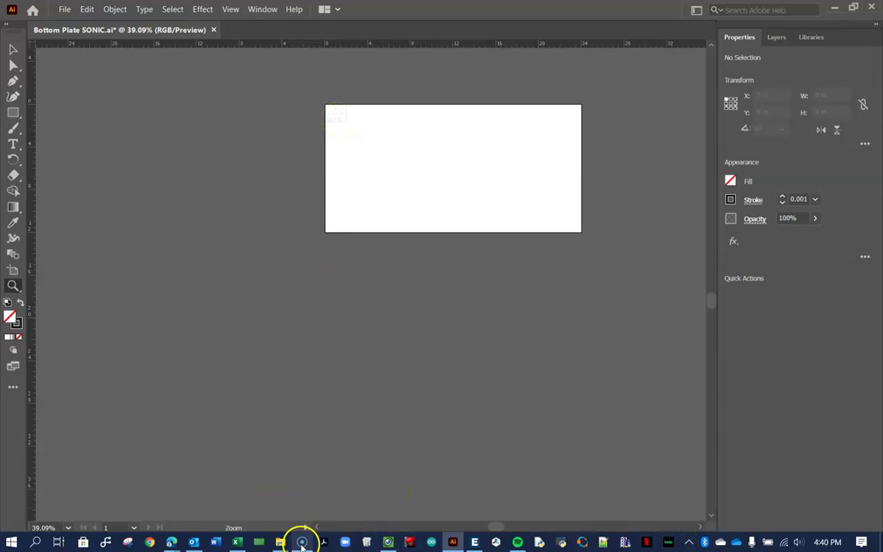
mouse_move(303, 542)
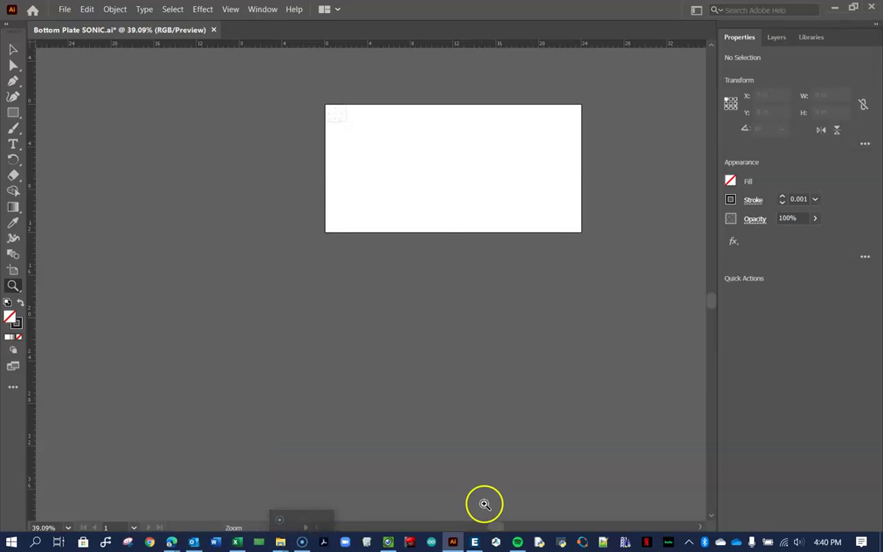
click(474, 542)
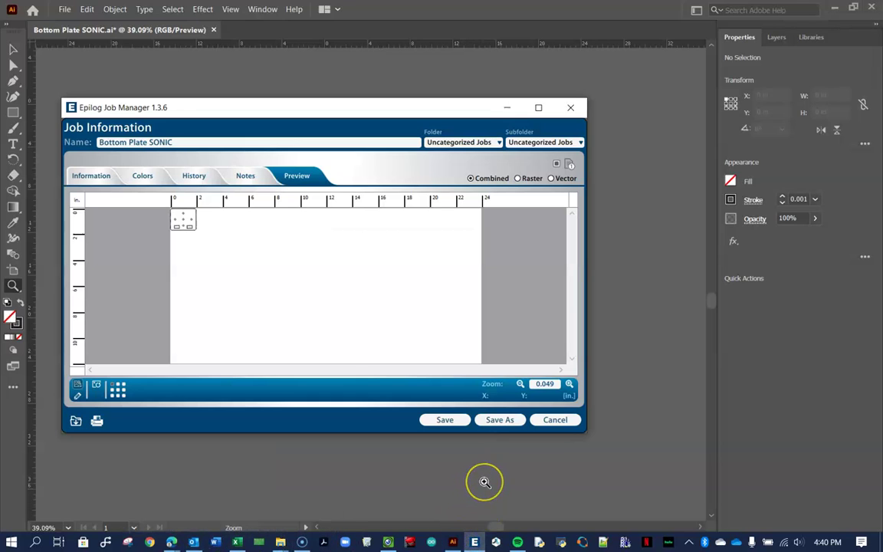